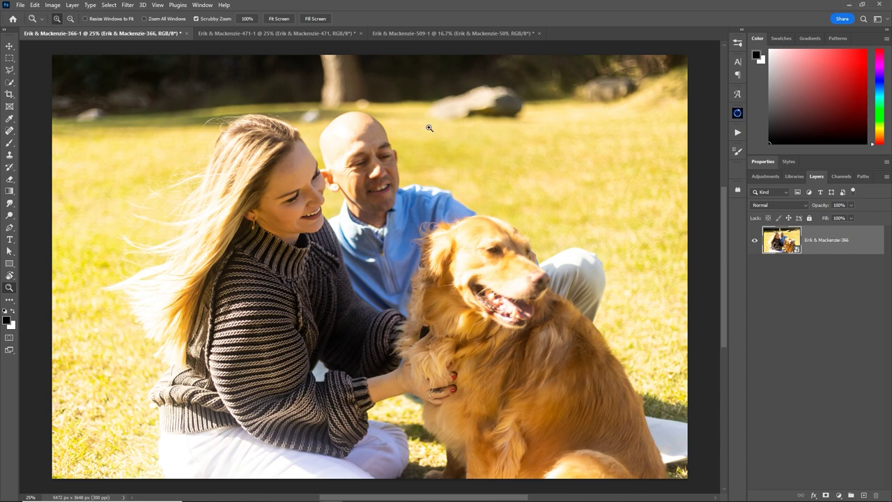
# Inspect the waterfall photo up close, panning from the man to the woman's face.
pyautogui.click(300, 34)
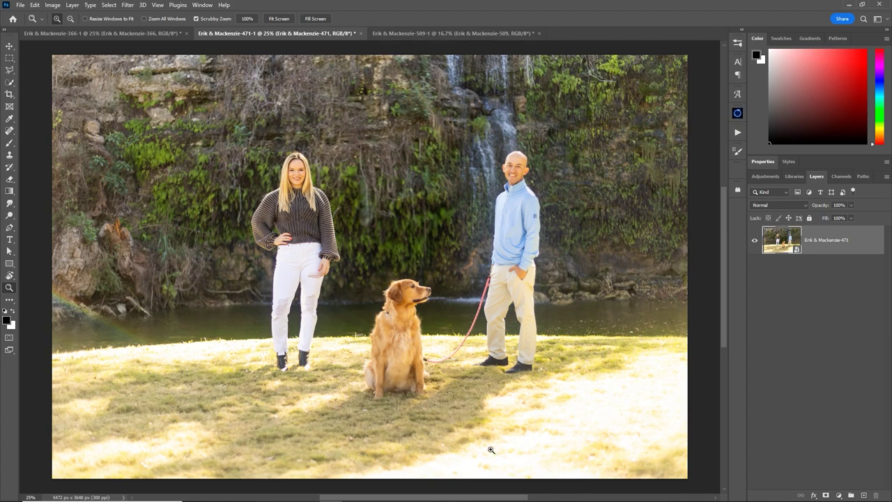
pyautogui.moveTo(604, 415)
pyautogui.mouseDown()
pyautogui.moveTo(589, 423)
pyautogui.moveTo(617, 393)
pyautogui.mouseUp()
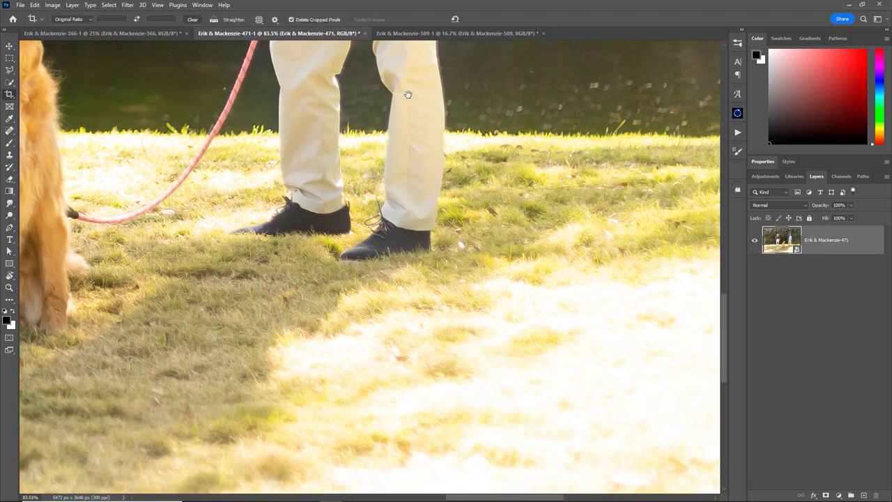
pyautogui.moveTo(409, 279); pyautogui.dragTo(408, 115)
pyautogui.moveTo(293, 181)
pyautogui.mouseDown()
pyautogui.moveTo(272, 159)
pyautogui.moveTo(613, 188)
pyautogui.moveTo(488, 174)
pyautogui.mouseUp()
pyautogui.moveTo(348, 174); pyautogui.dragTo(460, 174)
pyautogui.click(329, 183)
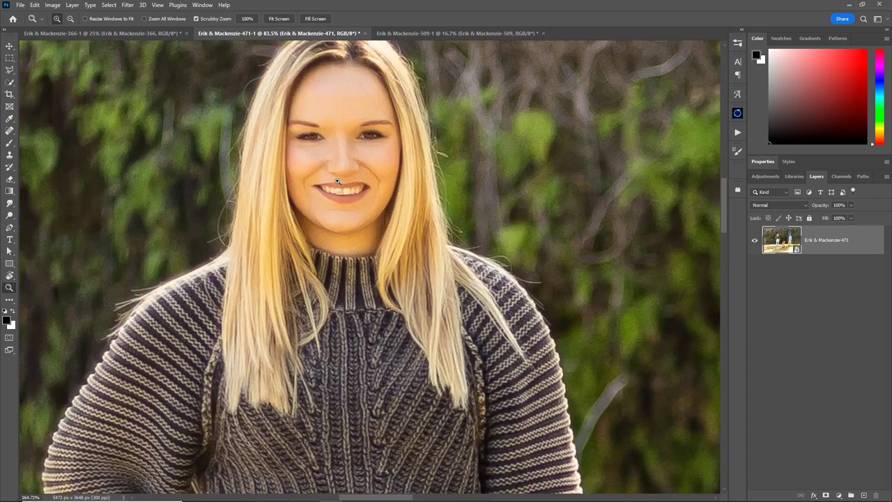
pyautogui.keyDown('alt'); pyautogui.click(385, 182); pyautogui.keyUp('alt')
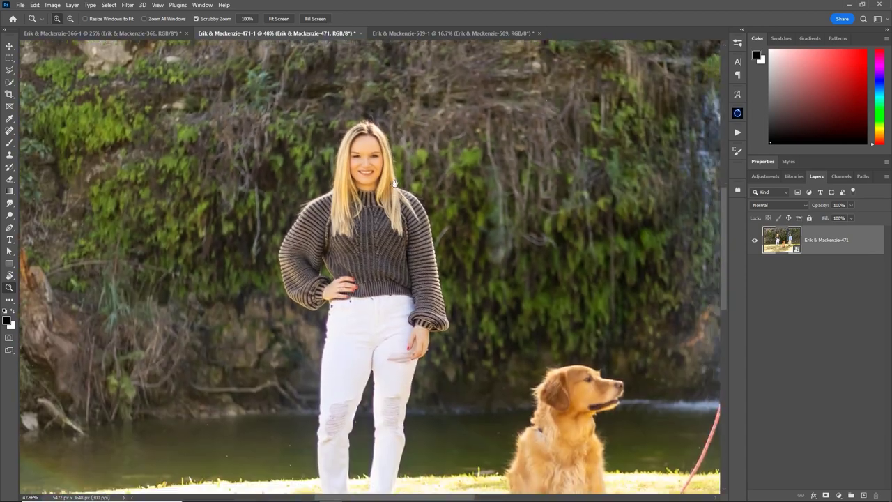
pyautogui.scroll(-3, 384, 209)
# Inspect the couple-with-dog photo, zooming on the woman's face and then the whole group.
pyautogui.click(105, 33)
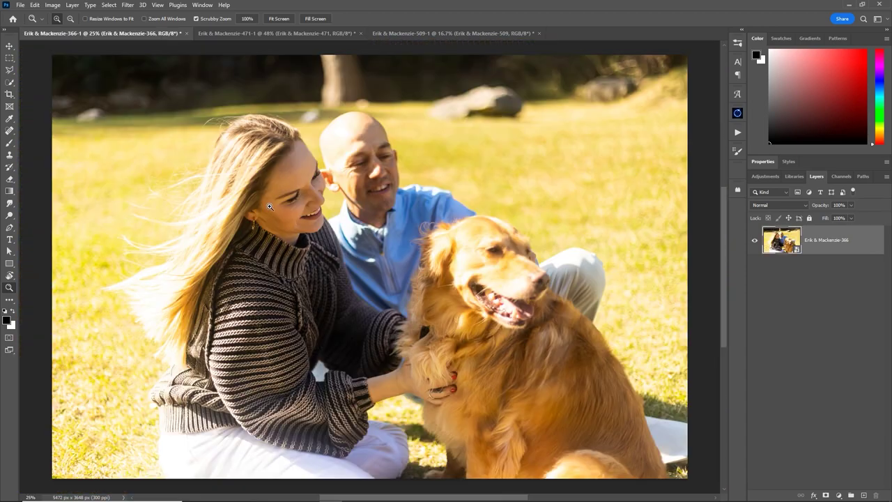
pyautogui.moveTo(269, 206); pyautogui.dragTo(304, 133)
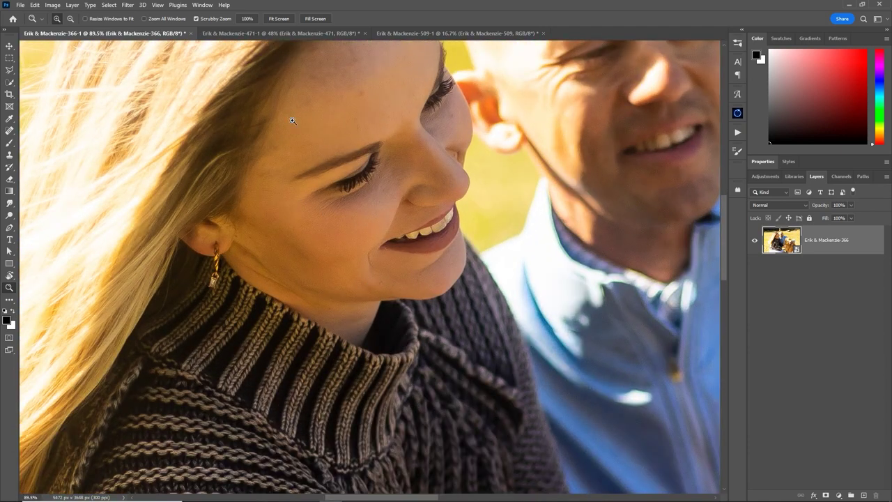
pyautogui.moveTo(230, 133); pyautogui.dragTo(281, 217)
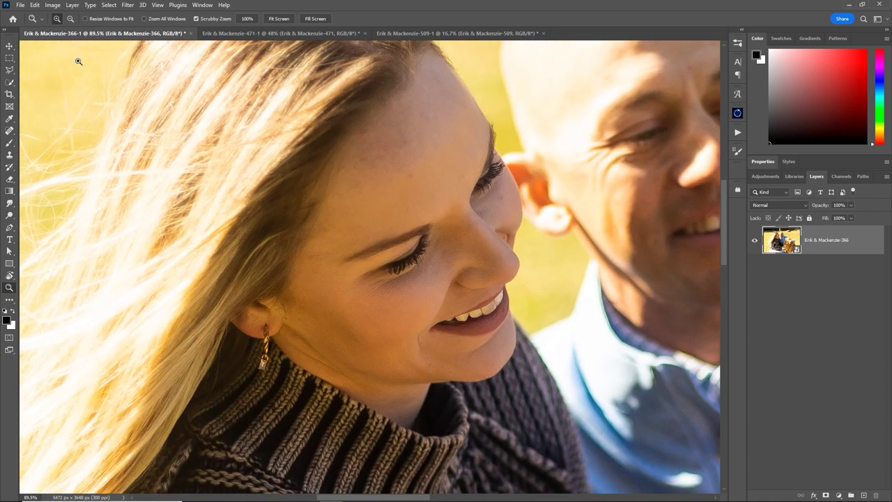
pyautogui.moveTo(390, 329)
pyautogui.mouseDown()
pyautogui.moveTo(354, 342)
pyautogui.moveTo(365, 258)
pyautogui.moveTo(291, 260)
pyautogui.mouseUp()
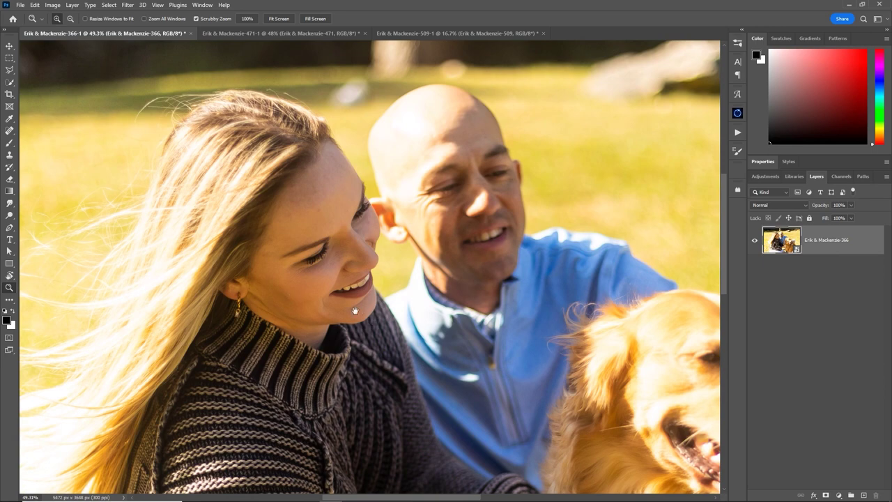
pyautogui.moveTo(348, 304); pyautogui.dragTo(307, 281)
# Inspect the standing striped-sweater portrait (Erik & Mackenzie-509) close up, then view it whole.
pyautogui.click(456, 32)
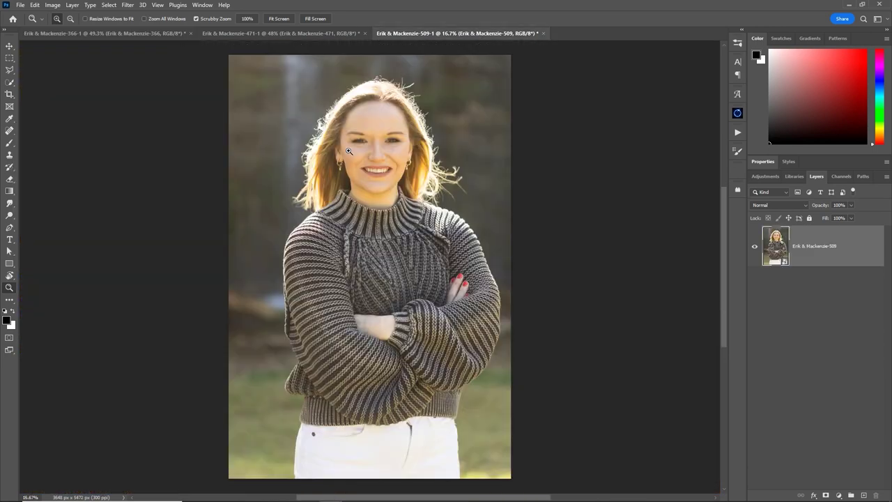
pyautogui.moveTo(348, 149); pyautogui.dragTo(406, 101)
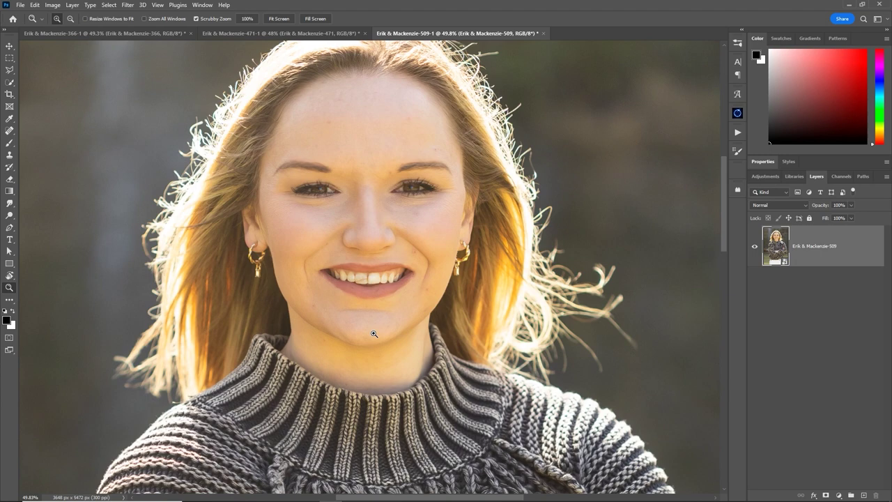
pyautogui.moveTo(380, 282); pyautogui.dragTo(351, 373)
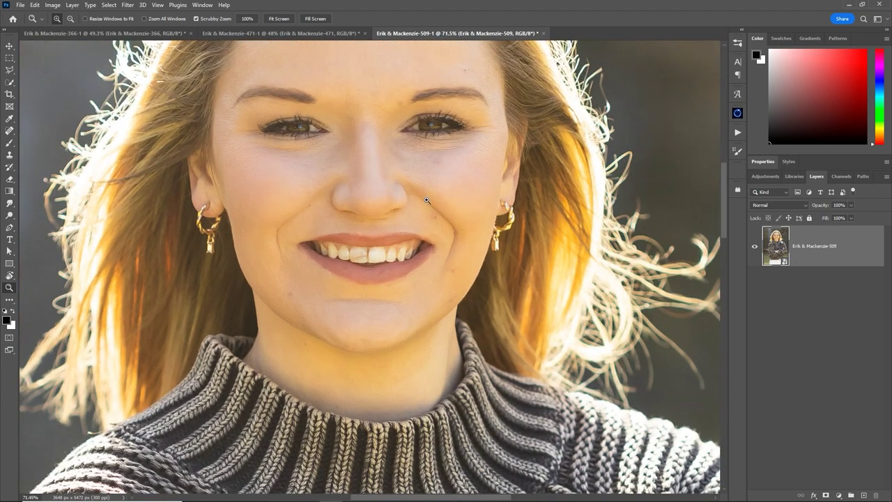
pyautogui.moveTo(452, 221); pyautogui.dragTo(429, 259)
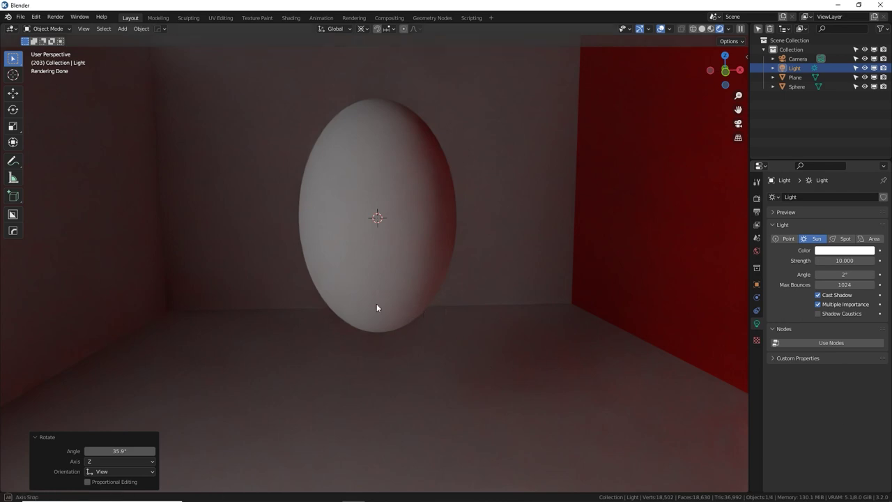
# Rotate the Blender sun light to a new angle, orbiting the view around the sphere.
pyautogui.moveTo(377, 303)
pyautogui.mouseDown()
pyautogui.moveTo(391, 292)
pyautogui.moveTo(499, 275)
pyautogui.moveTo(458, 271)
pyautogui.mouseUp()
pyautogui.scroll(3, 457, 270)
pyautogui.scroll(1, 468, 180)
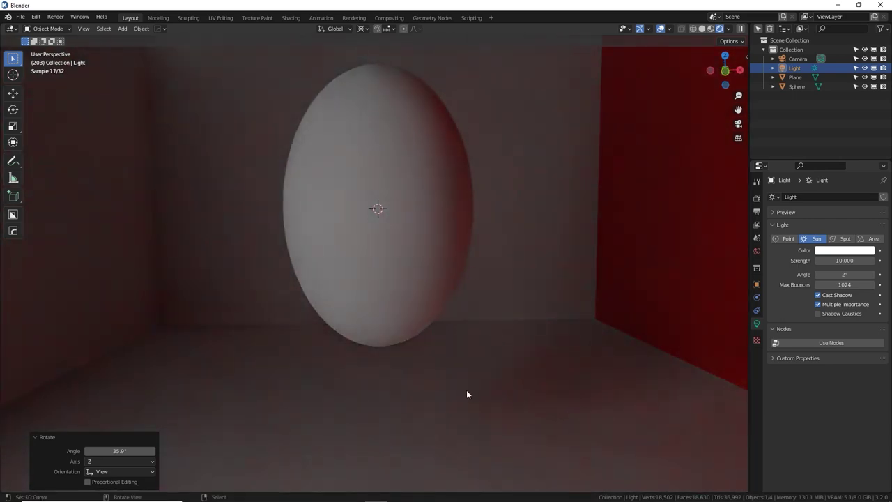
pyautogui.press('r')
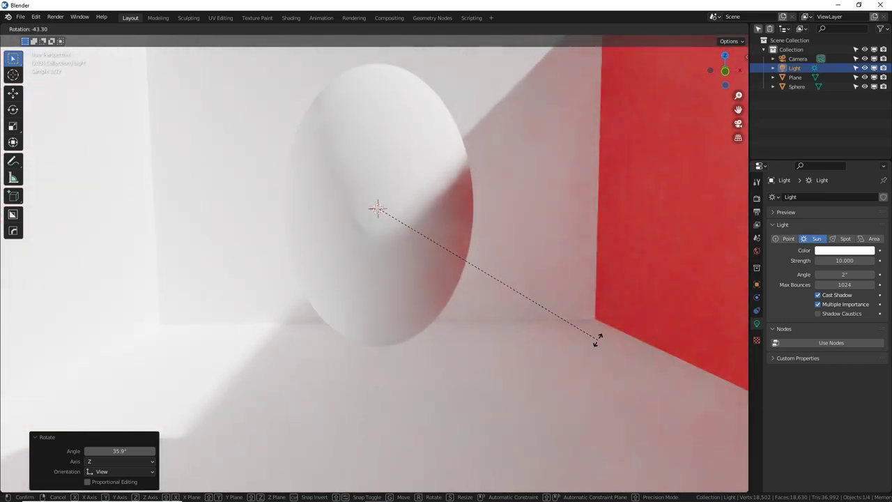
pyautogui.click(596, 341)
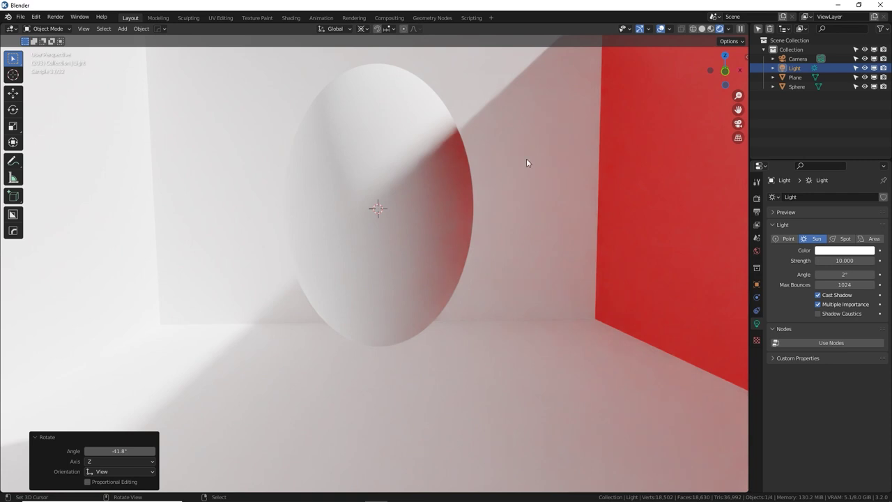
pyautogui.middleClick(655, 230)
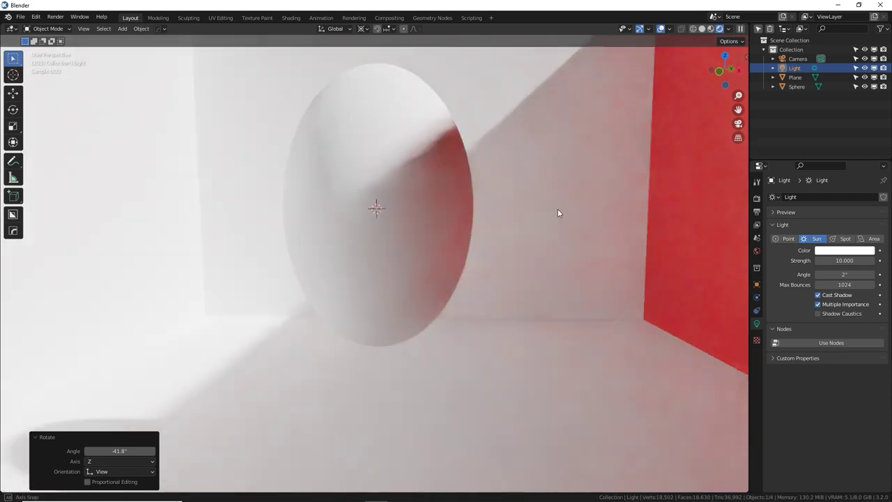
pyautogui.moveTo(557, 212); pyautogui.dragTo(117, 241)
pyautogui.scroll(-3, 376, 209)
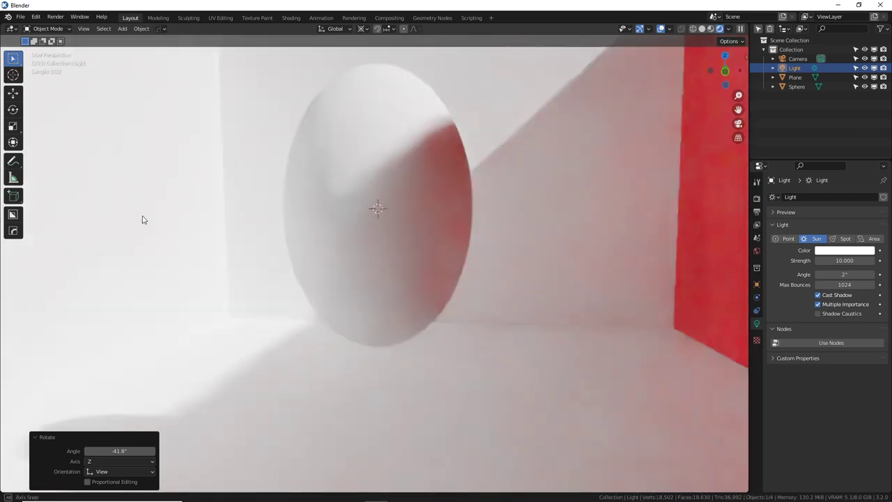
pyautogui.scroll(2, 474, 196)
# Rotate the sun light twice more, ending at −103°, so the shadow changes direction.
pyautogui.press('r')
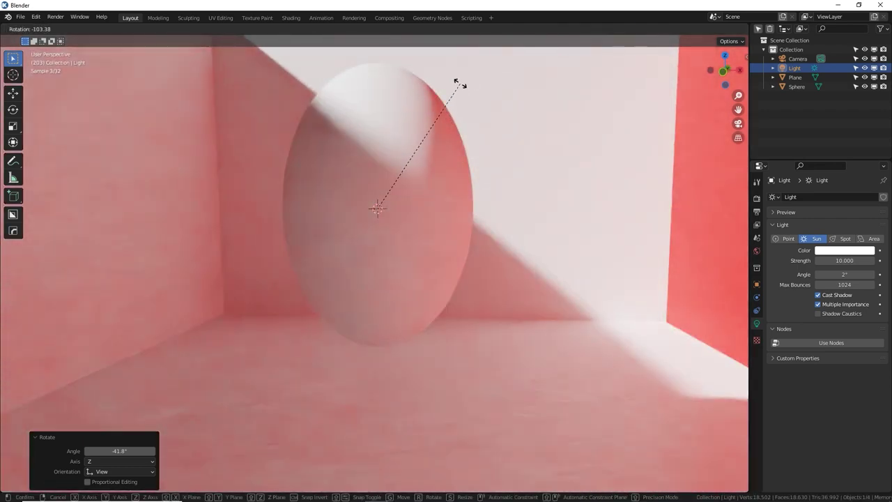
pyautogui.click(475, 81)
pyautogui.scroll(-3, 460, 209)
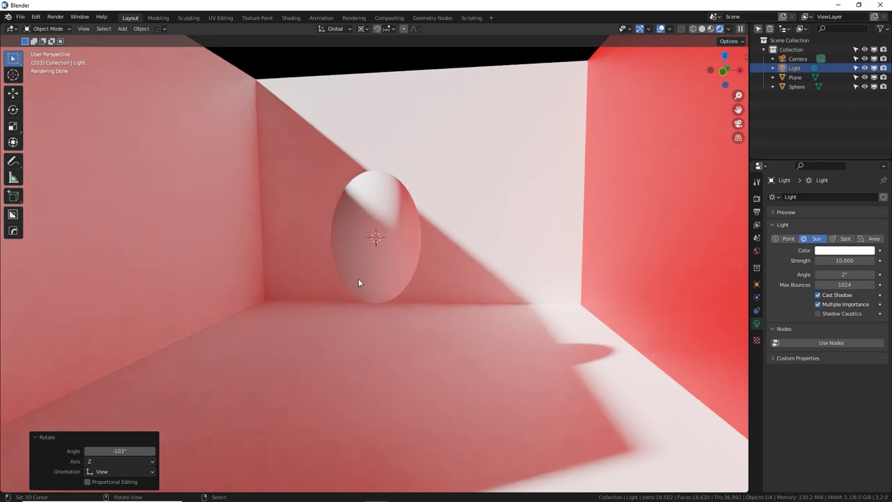
pyautogui.scroll(4, 358, 278)
pyautogui.middleClick(287, 205)
pyautogui.middleClick(342, 243)
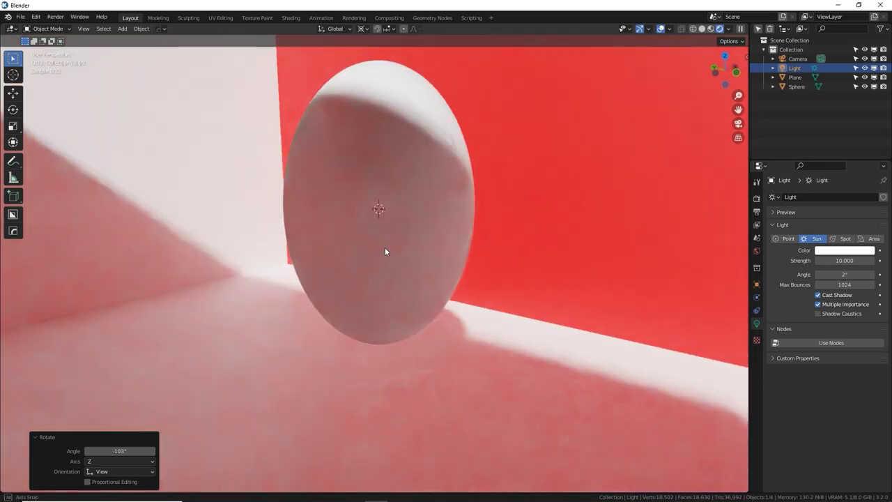
pyautogui.press('r')
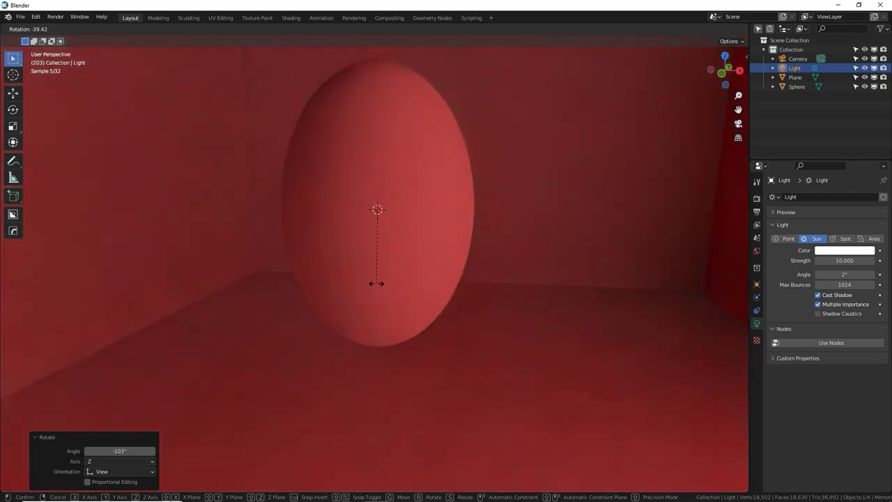
pyautogui.click(377, 282)
pyautogui.scroll(-4, 376, 282)
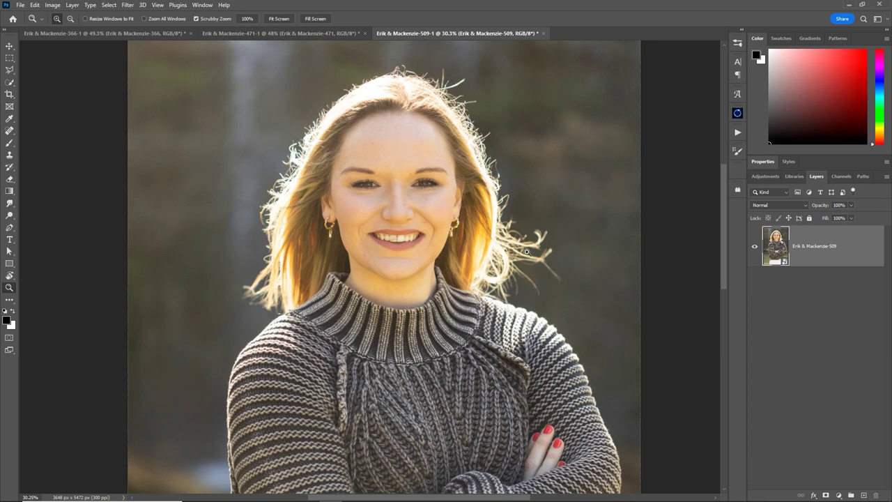
# Heal the crack on the woman's front tooth with the Spot Healing Brush, then zoom out.
pyautogui.moveTo(379, 130); pyautogui.dragTo(433, 150)
pyautogui.press('j')
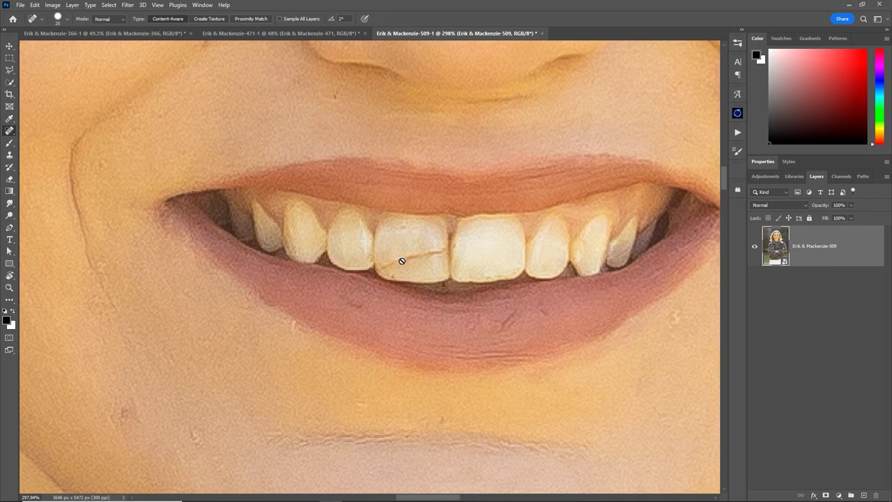
pyautogui.moveTo(385, 264)
pyautogui.mouseDown()
pyautogui.moveTo(444, 249)
pyautogui.moveTo(418, 240)
pyautogui.mouseUp()
pyautogui.click(408, 261)
pyautogui.press('z')
pyautogui.moveTo(425, 174)
pyautogui.mouseDown()
pyautogui.moveTo(464, 155)
pyautogui.moveTo(453, 181)
pyautogui.mouseUp()
# Select the woman with Select > Subject and zoom in to check the collar edge.
pyautogui.click(109, 5)
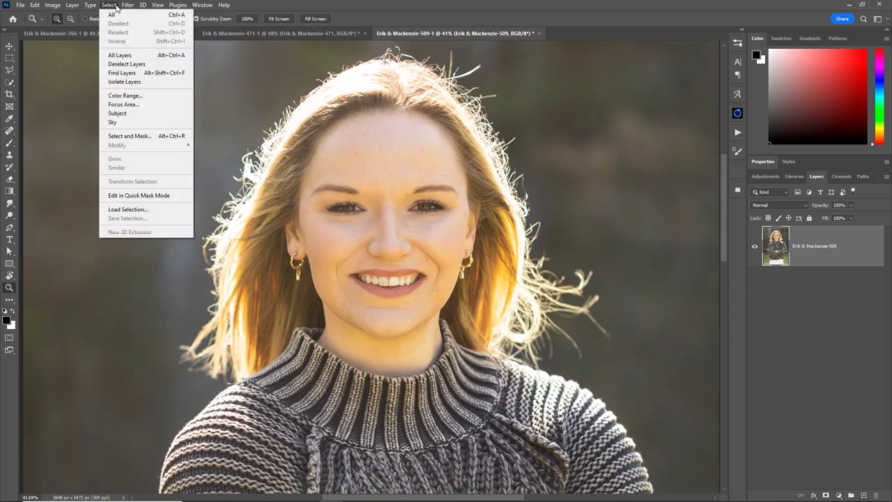
pyautogui.click(118, 113)
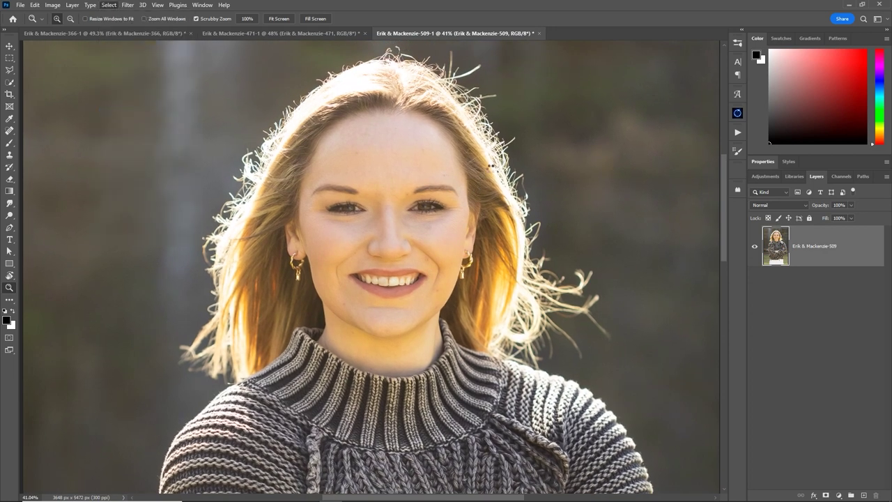
pyautogui.hotkey('ctrl', '0')
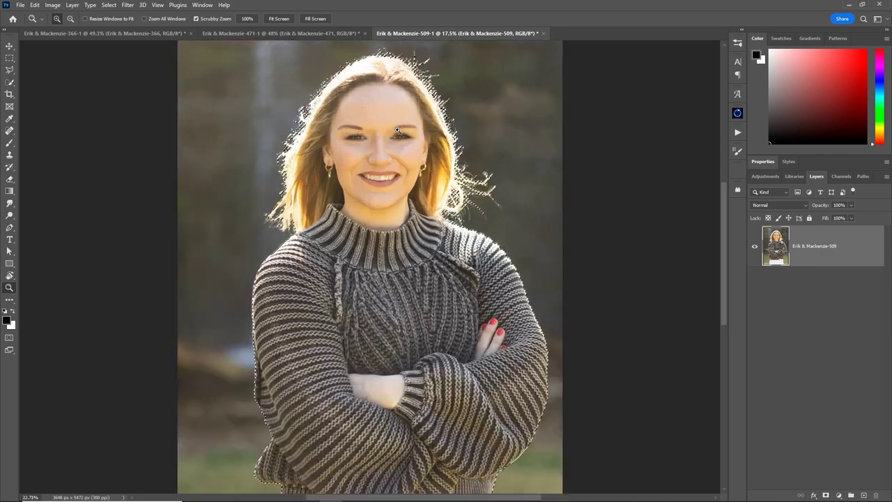
pyautogui.moveTo(380, 220); pyautogui.dragTo(406, 131)
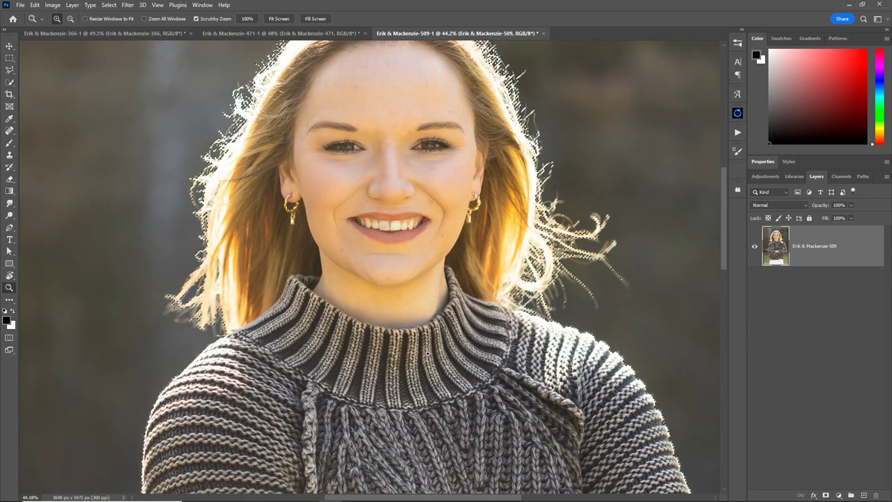
pyautogui.moveTo(428, 351); pyautogui.dragTo(293, 306)
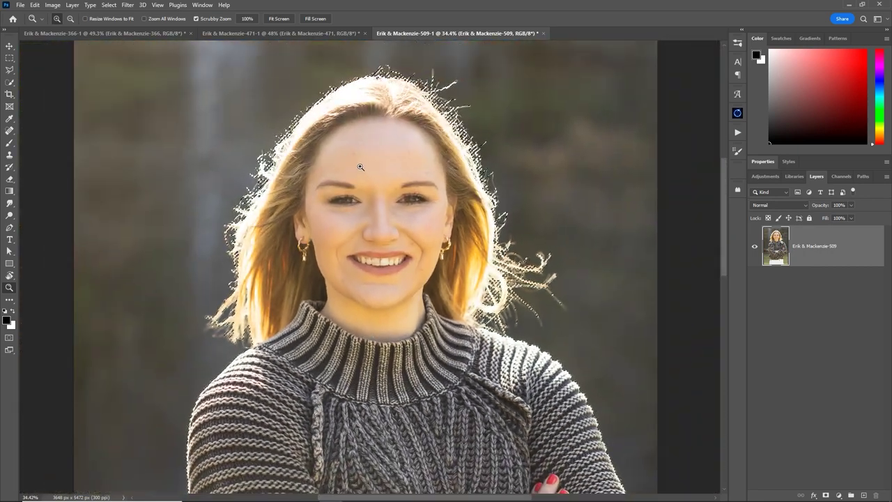
# Preview the selection as a Quick Mask, then test a brightening Curves adjustment and cancel it.
pyautogui.press('q')
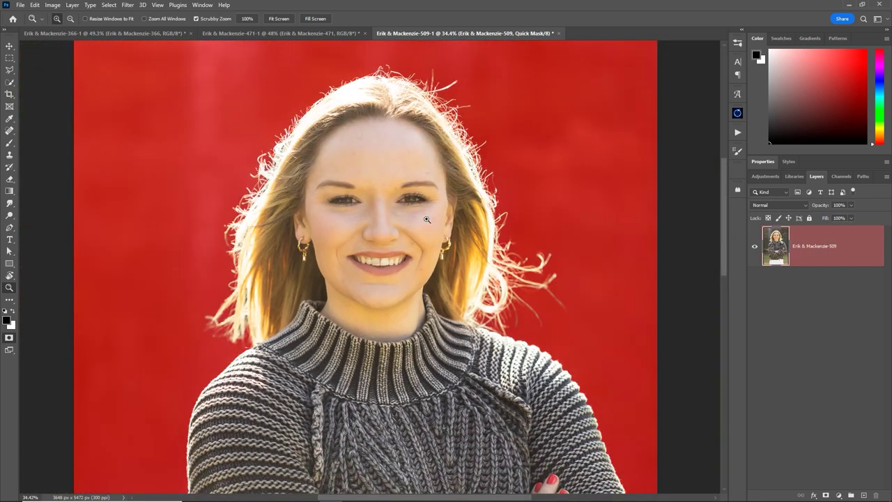
pyautogui.press('q')
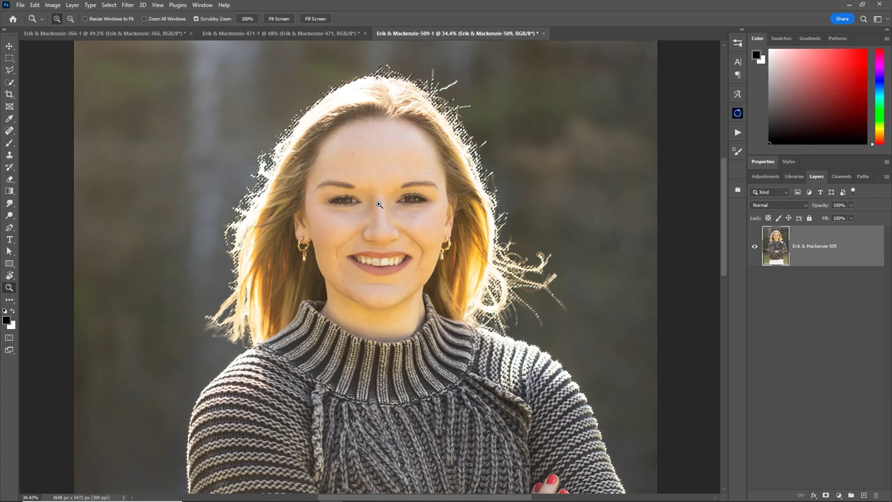
pyautogui.press('b')
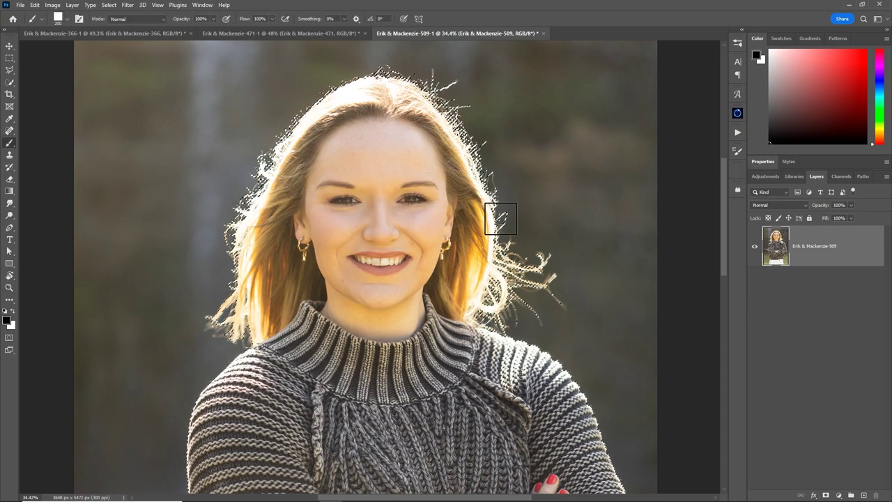
pyautogui.hotkey('ctrl', 'm')
pyautogui.moveTo(625, 180)
pyautogui.mouseDown()
pyautogui.moveTo(624, 165)
pyautogui.moveTo(646, 195)
pyautogui.mouseUp()
pyautogui.click(811, 106)
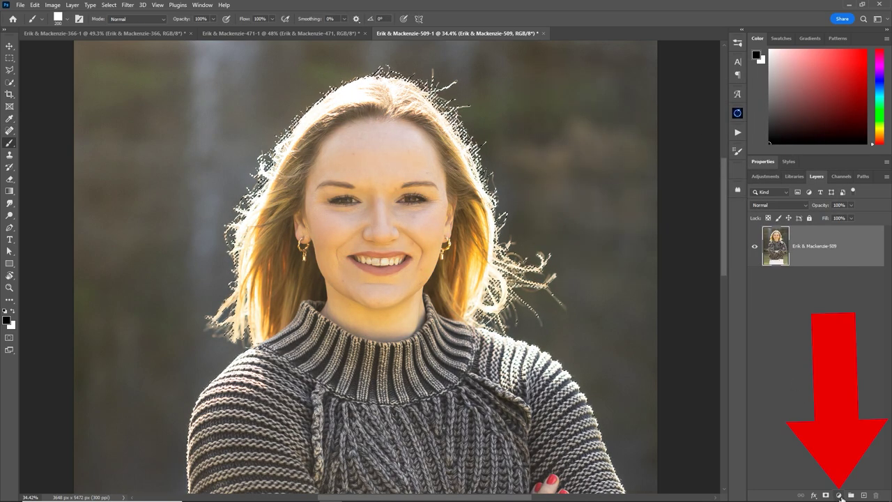
# Add a Hue/Saturation adjustment layer masked to the woman and view its mask alone.
pyautogui.click(839, 495)
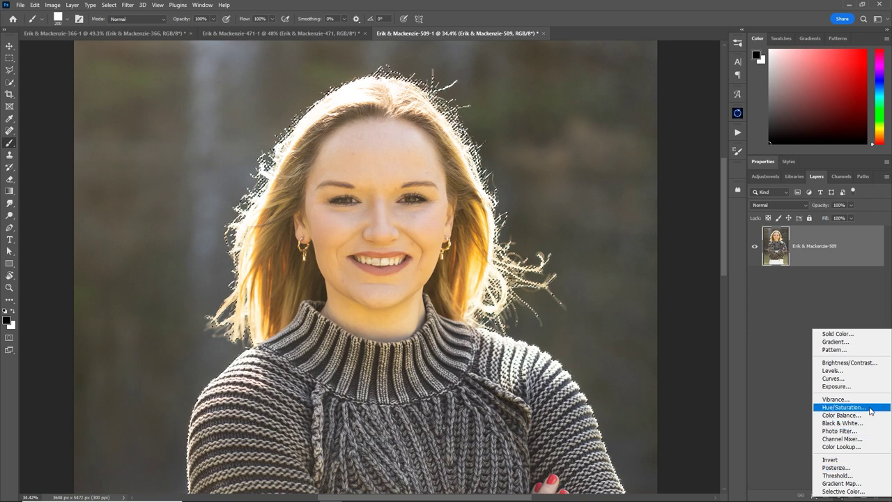
pyautogui.click(845, 407)
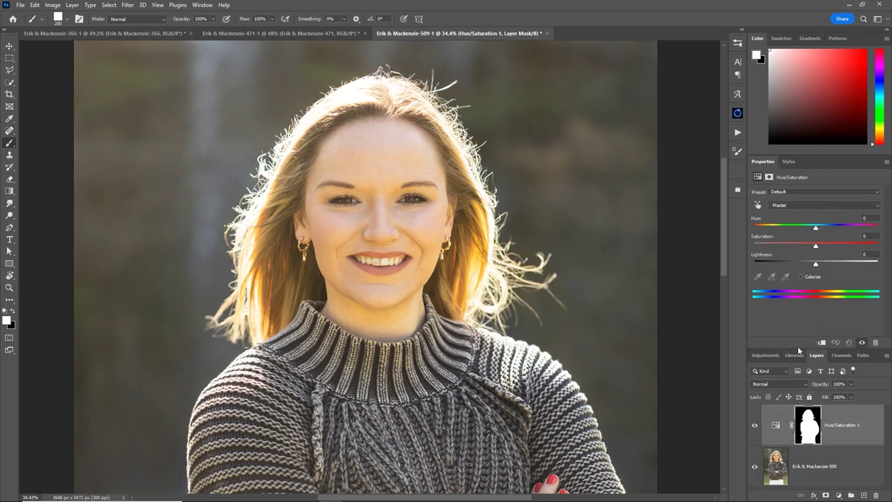
pyautogui.moveTo(810, 347); pyautogui.dragTo(810, 306)
pyautogui.click(778, 385)
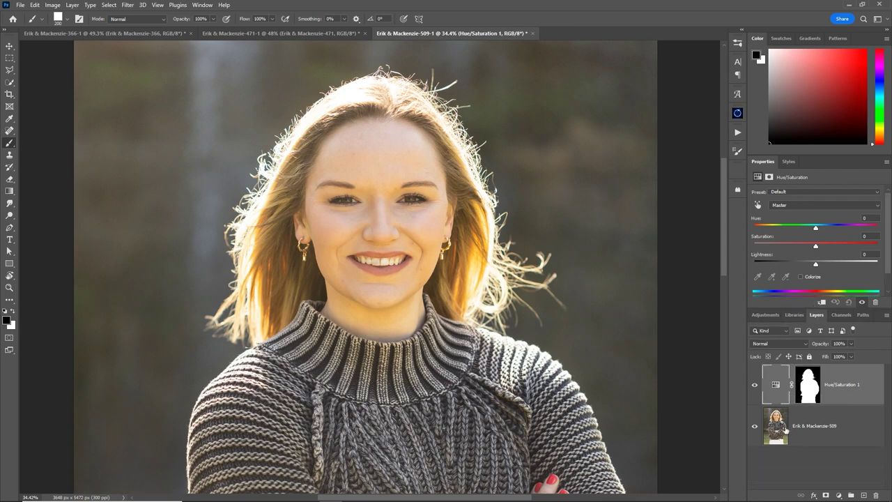
pyautogui.click(808, 385)
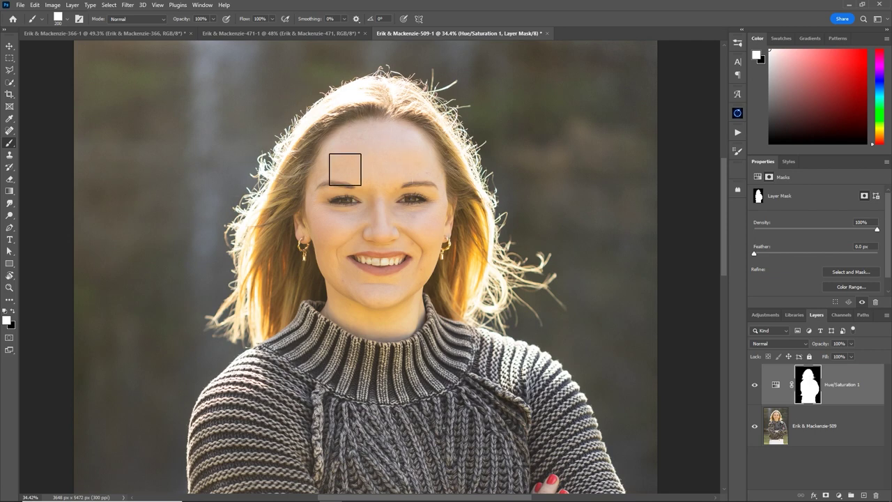
pyautogui.click(776, 386)
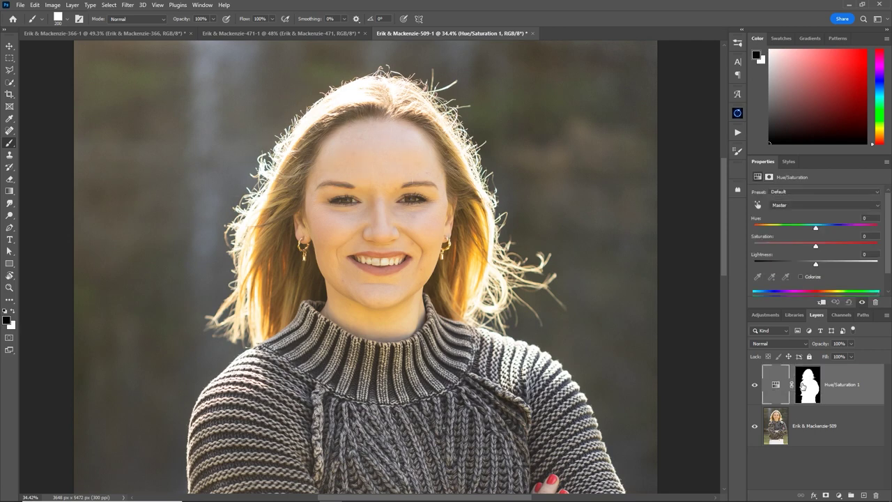
pyautogui.keyDown('alt'); pyautogui.click(805, 385); pyautogui.keyUp('alt')
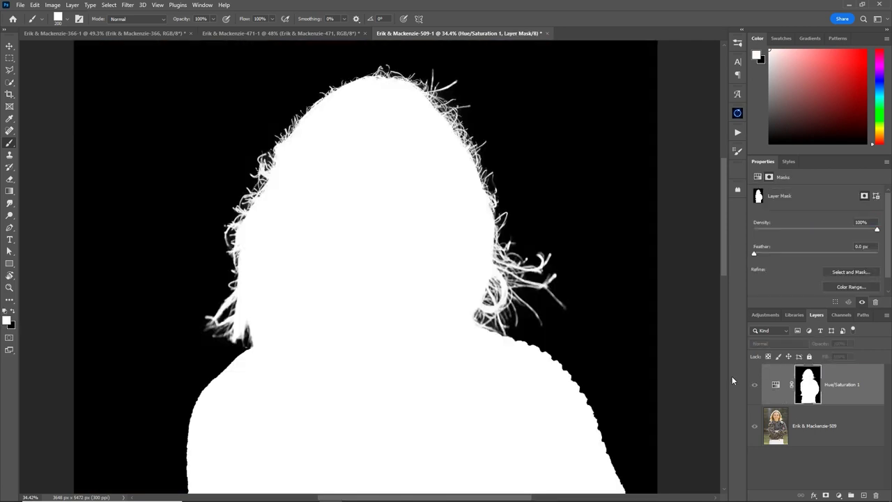
# Return to the normal photo view with the Hue/Saturation settings targeted and expanded.
pyautogui.click(776, 385)
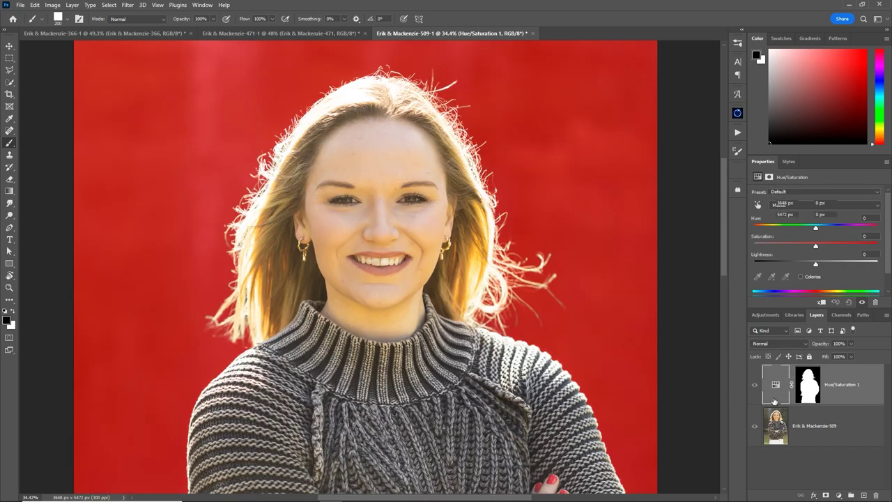
pyautogui.click(776, 425)
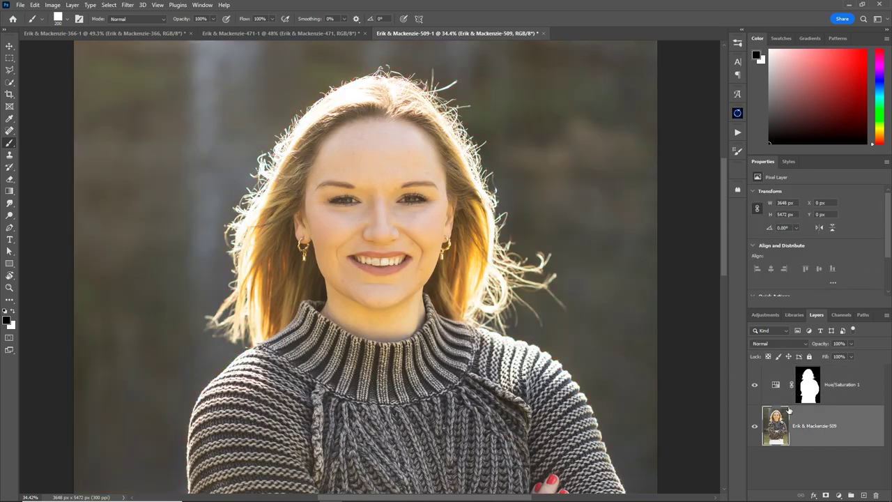
pyautogui.click(808, 384)
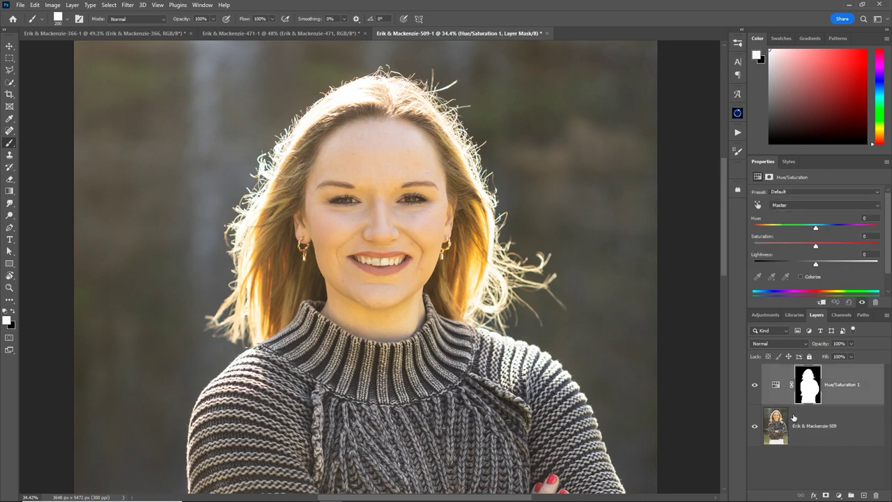
pyautogui.click(775, 388)
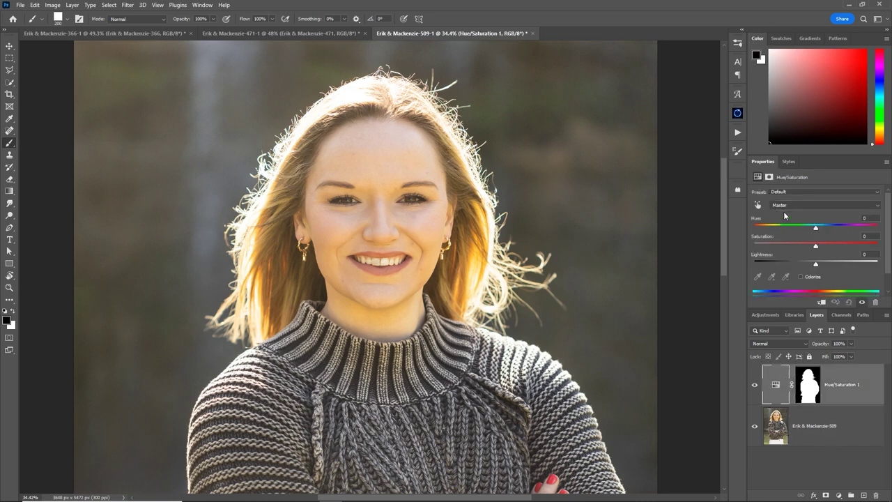
pyautogui.doubleClick(757, 38)
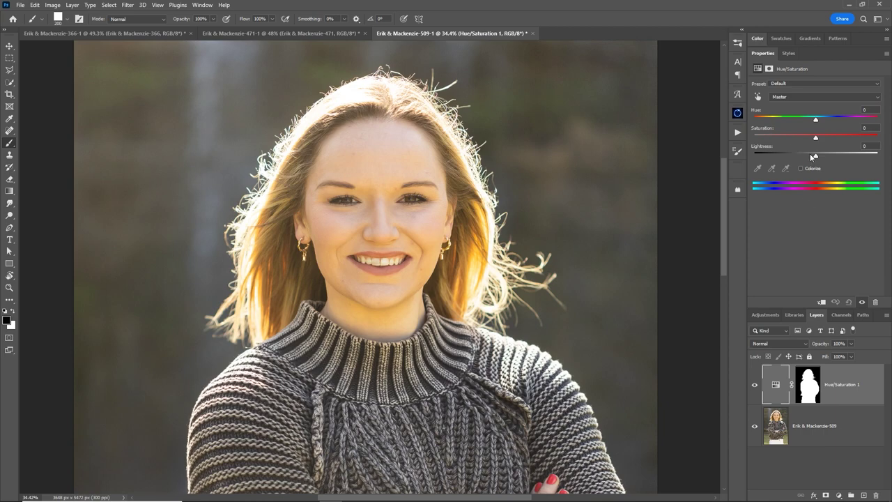
# Try strong Lightness and Hue shifts on the woman, then reset them to zero.
pyautogui.moveTo(816, 120); pyautogui.dragTo(862, 122)
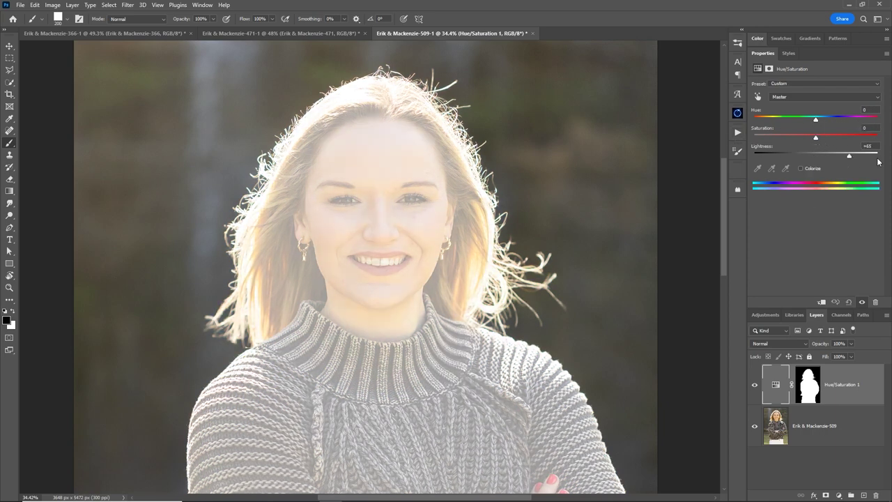
pyautogui.moveTo(815, 120)
pyautogui.mouseDown()
pyautogui.moveTo(801, 120)
pyautogui.moveTo(858, 120)
pyautogui.mouseUp()
pyautogui.doubleClick(816, 120)
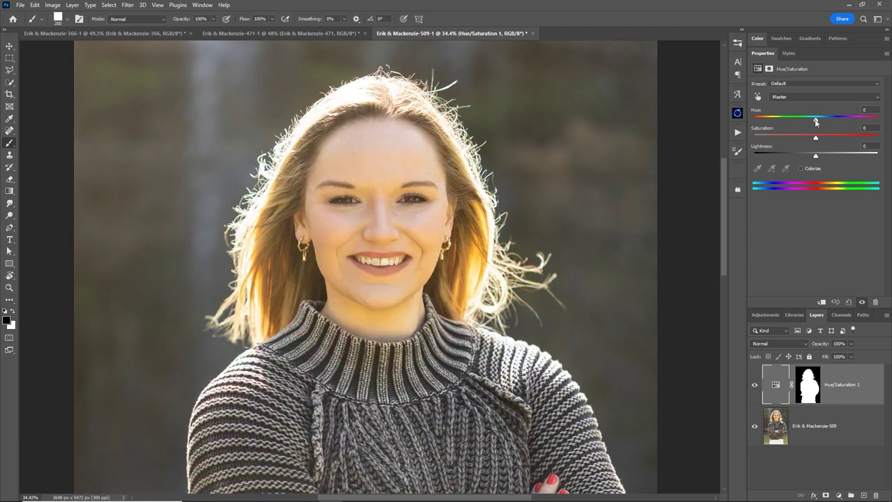
pyautogui.click(818, 97)
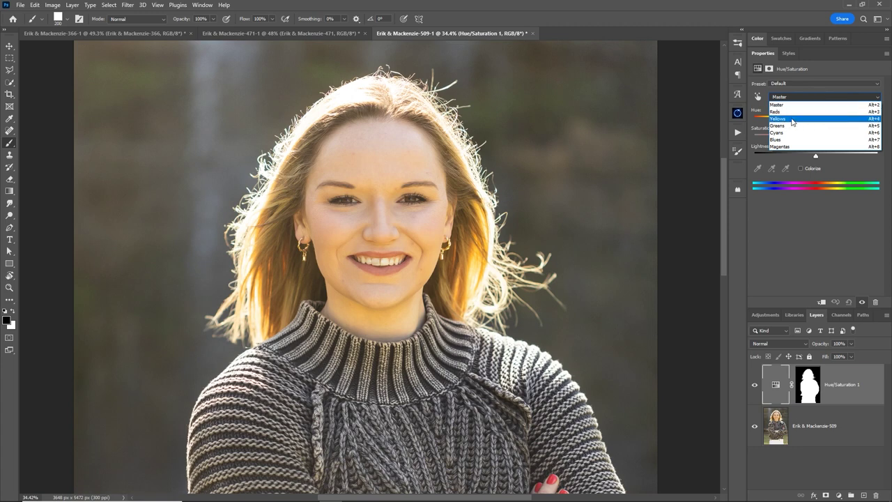
# Set the Yellows range to Hue -7 and Saturation -21, widening it toward orange skin tones.
pyautogui.click(792, 119)
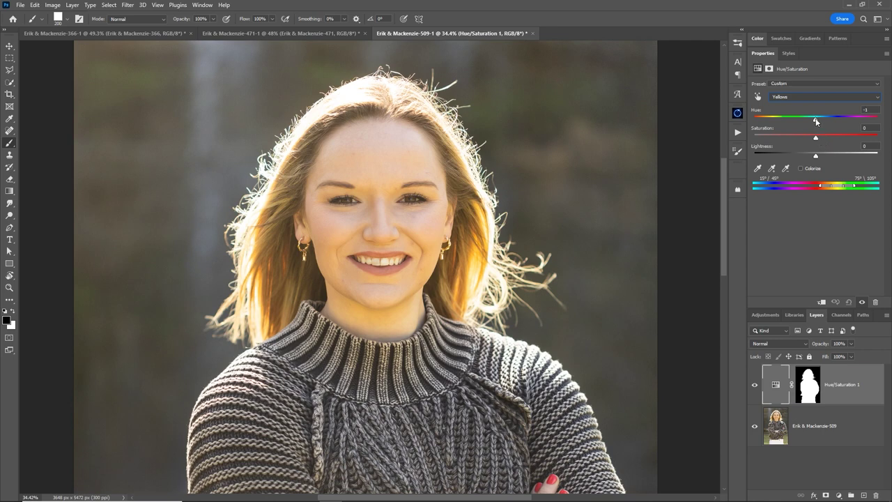
pyautogui.moveTo(816, 120)
pyautogui.mouseDown()
pyautogui.moveTo(834, 120)
pyautogui.moveTo(745, 131)
pyautogui.moveTo(816, 123)
pyautogui.mouseUp()
pyautogui.moveTo(815, 138); pyautogui.dragTo(815, 140)
pyautogui.moveTo(814, 137); pyautogui.dragTo(788, 139)
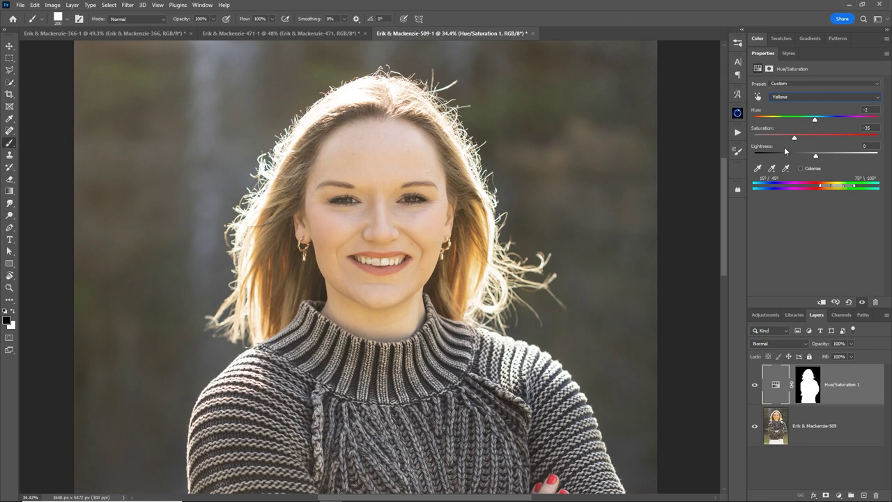
pyautogui.moveTo(795, 138)
pyautogui.mouseDown()
pyautogui.moveTo(815, 139)
pyautogui.moveTo(813, 121)
pyautogui.moveTo(826, 122)
pyautogui.mouseUp()
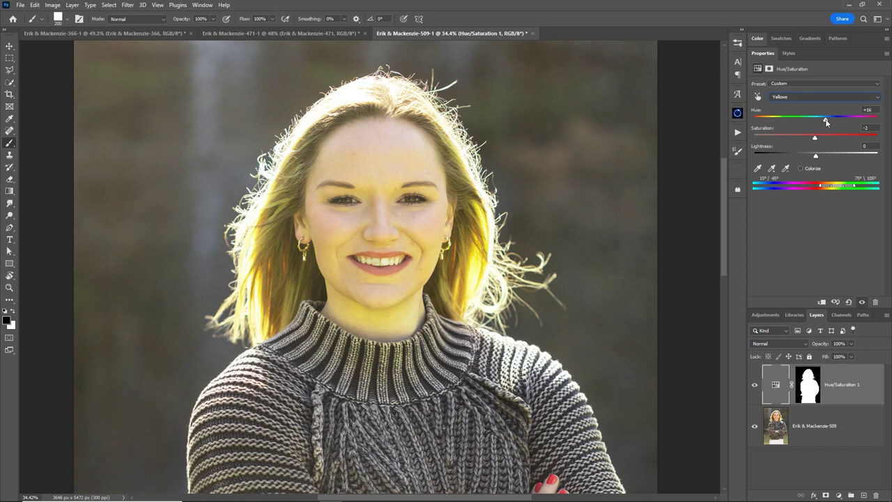
pyautogui.moveTo(824, 122); pyautogui.dragTo(813, 122)
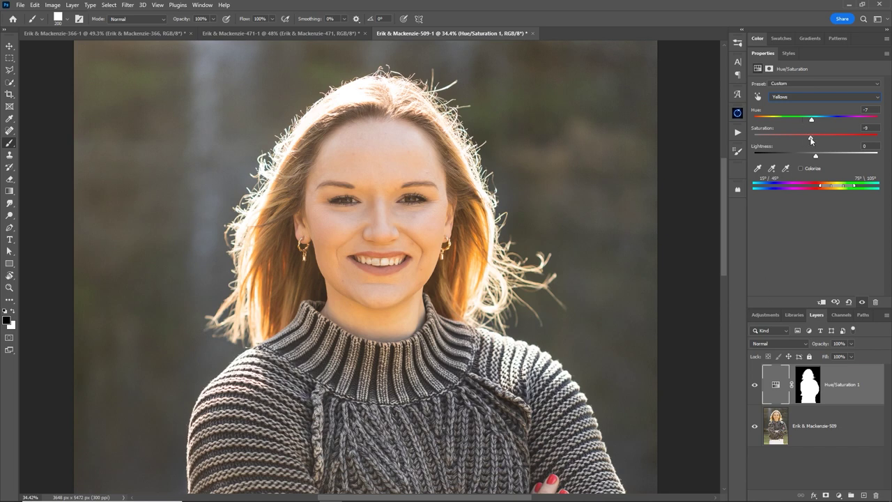
pyautogui.moveTo(810, 138); pyautogui.dragTo(803, 140)
pyautogui.moveTo(824, 188); pyautogui.dragTo(820, 188)
pyautogui.moveTo(820, 188)
pyautogui.mouseDown()
pyautogui.moveTo(756, 190)
pyautogui.moveTo(850, 186)
pyautogui.mouseUp()
# Toggle the Hue/Saturation layer on and off to compare the portrait before and after.
pyautogui.click(775, 385)
pyautogui.click(755, 387)
pyautogui.click(755, 387)
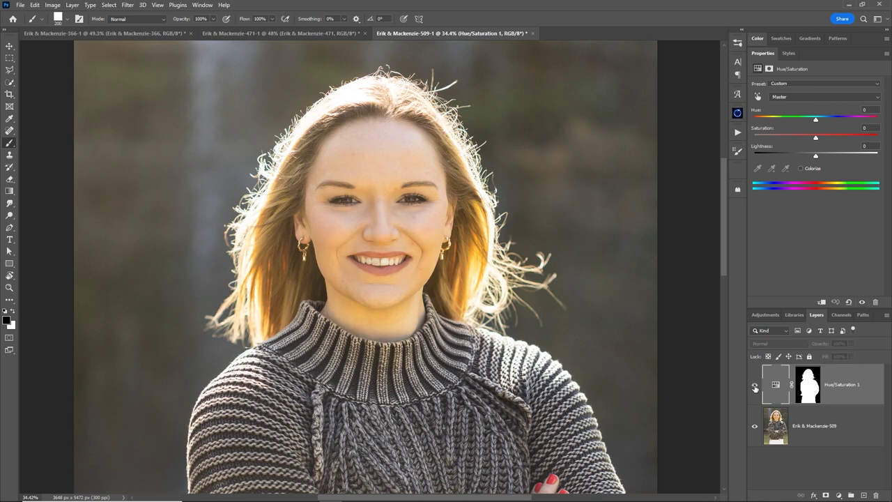
pyautogui.click(755, 388)
pyautogui.click(756, 388)
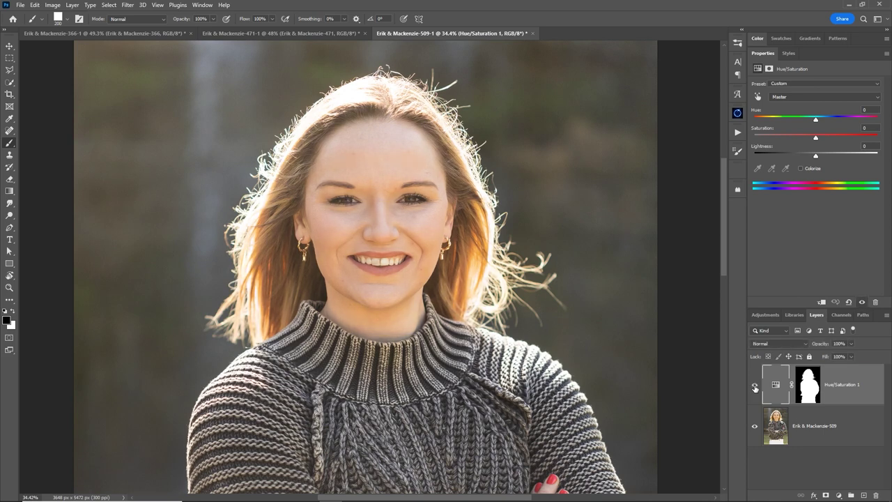
pyautogui.click(756, 387)
# Set the Reds range of the masked Hue/Saturation layer to Hue -2 and Saturation +18.
pyautogui.click(823, 97)
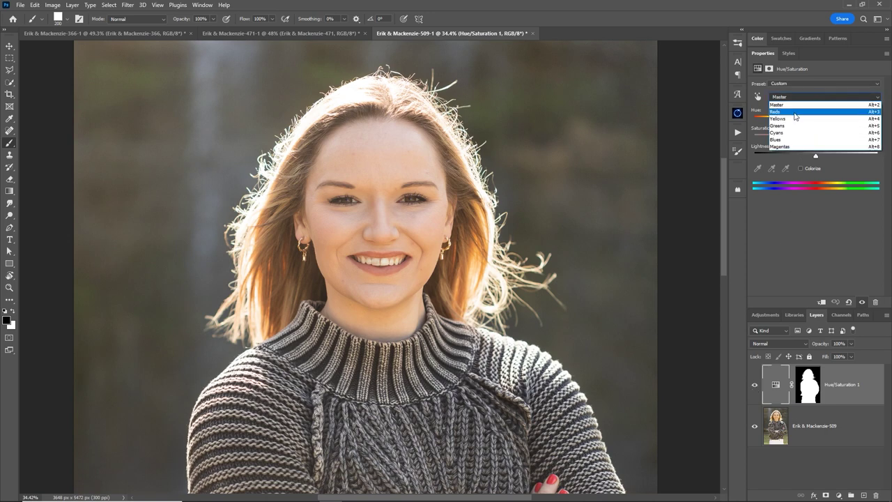
pyautogui.click(795, 112)
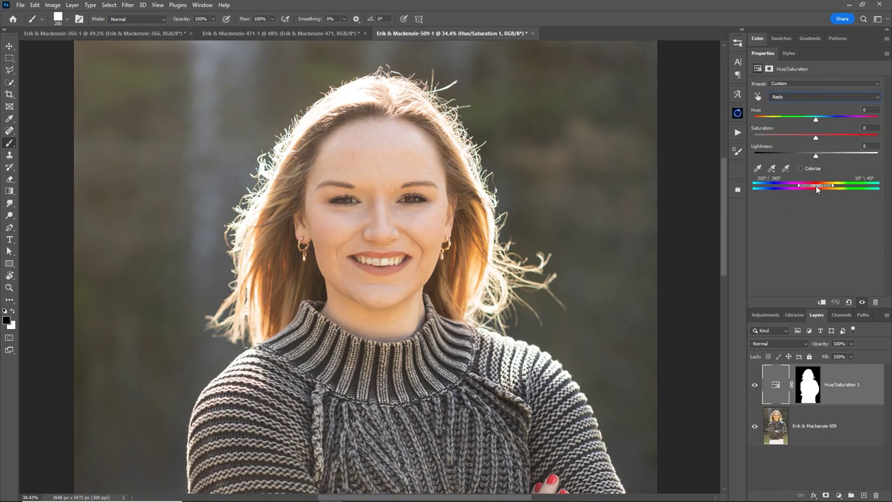
pyautogui.moveTo(817, 137)
pyautogui.mouseDown()
pyautogui.moveTo(839, 137)
pyautogui.moveTo(814, 120)
pyautogui.mouseUp()
pyautogui.moveTo(815, 156)
pyautogui.mouseDown()
pyautogui.moveTo(827, 156)
pyautogui.moveTo(755, 155)
pyautogui.moveTo(816, 155)
pyautogui.moveTo(850, 138)
pyautogui.moveTo(813, 137)
pyautogui.moveTo(826, 138)
pyautogui.mouseUp()
pyautogui.click(755, 385)
pyautogui.click(755, 385)
pyautogui.click(755, 385)
pyautogui.click(755, 385)
pyautogui.scroll(1, 457, 197)
pyautogui.press('z')
pyautogui.moveTo(458, 197)
pyautogui.mouseDown()
pyautogui.moveTo(409, 185)
pyautogui.moveTo(401, 168)
pyautogui.mouseUp()
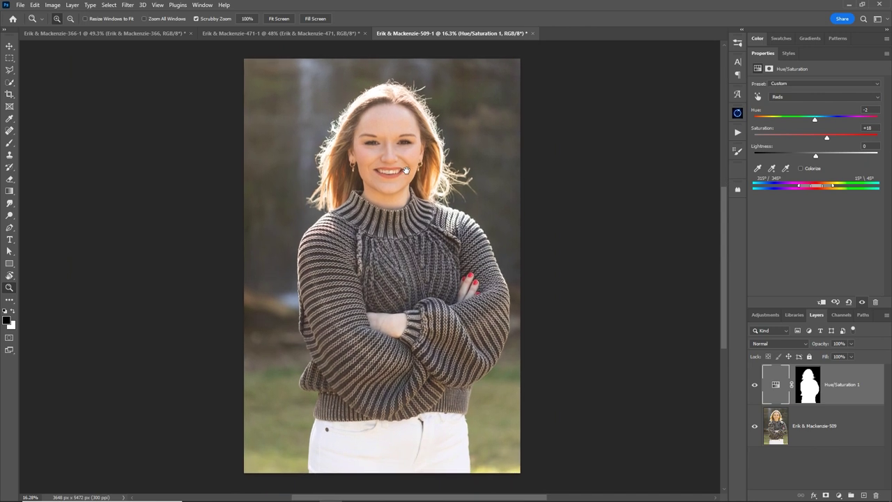
pyautogui.click(753, 385)
pyautogui.click(753, 384)
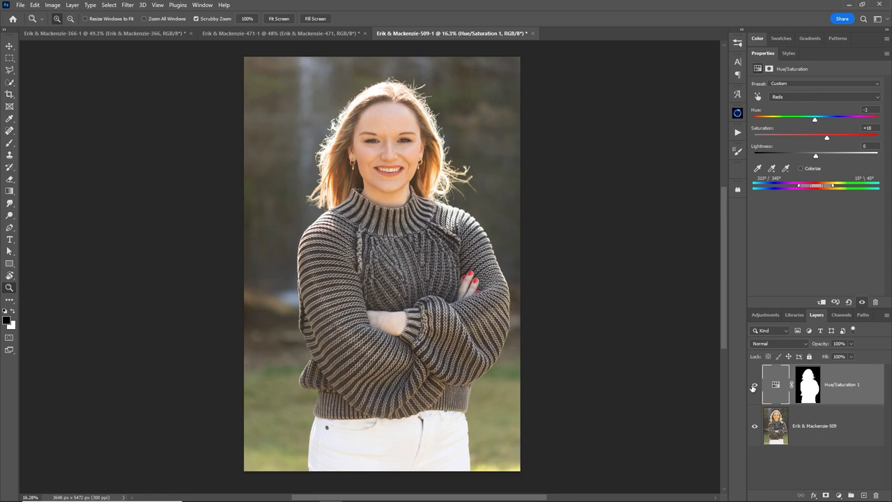
pyautogui.rightClick(753, 385)
pyautogui.press('Escape')
pyautogui.click(755, 387)
pyautogui.click(755, 387)
pyautogui.click(755, 387)
pyautogui.click(755, 387)
pyautogui.moveTo(403, 113); pyautogui.dragTo(491, 142)
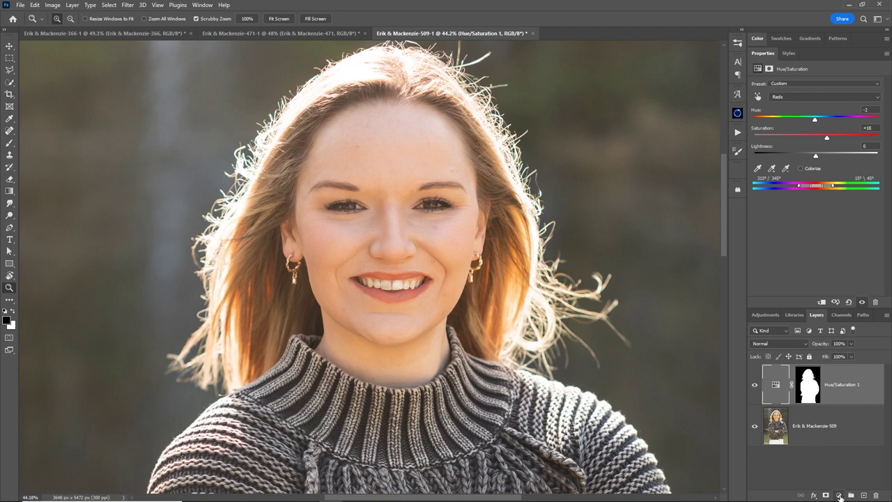
# Add a Color Balance layer, set Tone to Highlights, and start adjusting its color sliders.
pyautogui.click(840, 496)
pyautogui.click(848, 416)
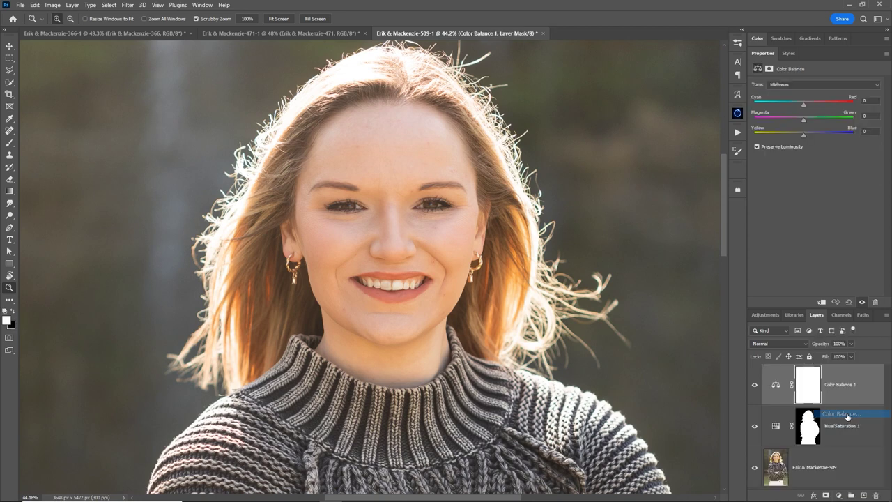
pyautogui.click(810, 85)
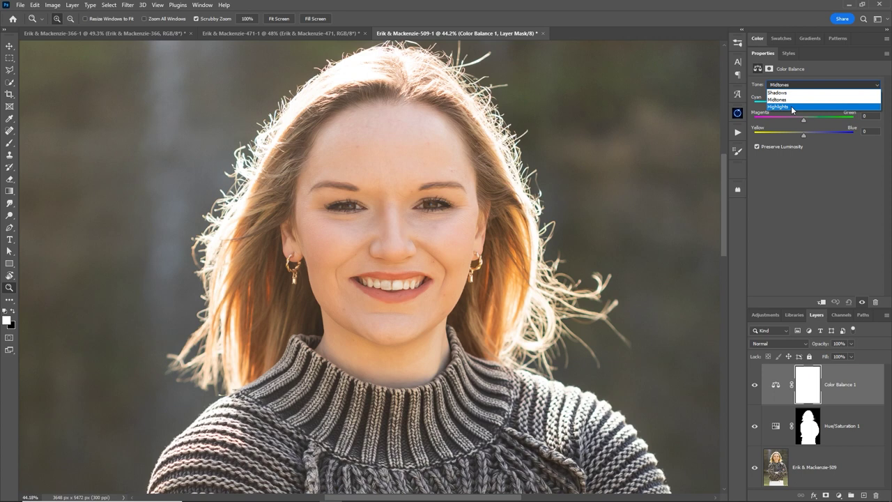
pyautogui.click(791, 106)
pyautogui.moveTo(803, 119); pyautogui.dragTo(803, 123)
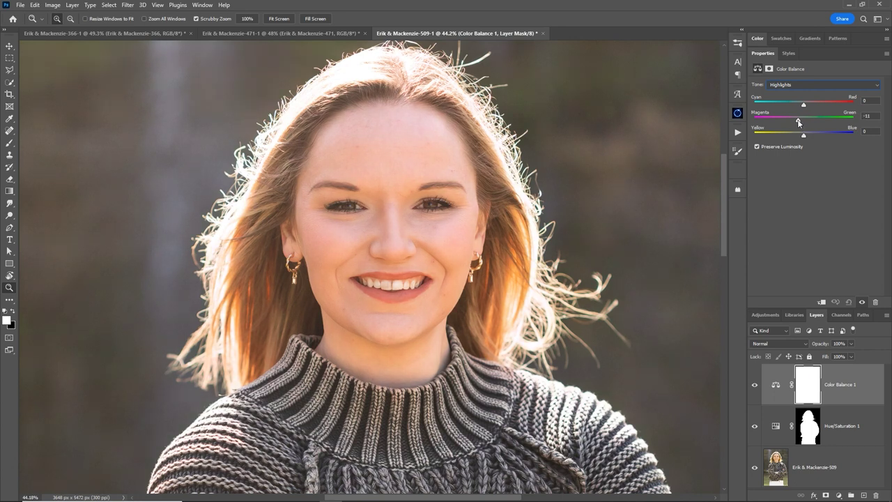
pyautogui.moveTo(804, 120)
pyautogui.mouseDown()
pyautogui.moveTo(815, 123)
pyautogui.moveTo(802, 121)
pyautogui.moveTo(800, 135)
pyautogui.mouseUp()
# Finish the highlights at Cyan/Red +6, Yellow/Blue -5, then return Tone to Midtones and compare.
pyautogui.moveTo(802, 105); pyautogui.dragTo(807, 105)
pyautogui.click(801, 85)
pyautogui.hotkey('ctrl', '-')
pyautogui.hotkey('ctrl', '-')
pyautogui.hotkey('ctrl', '-')
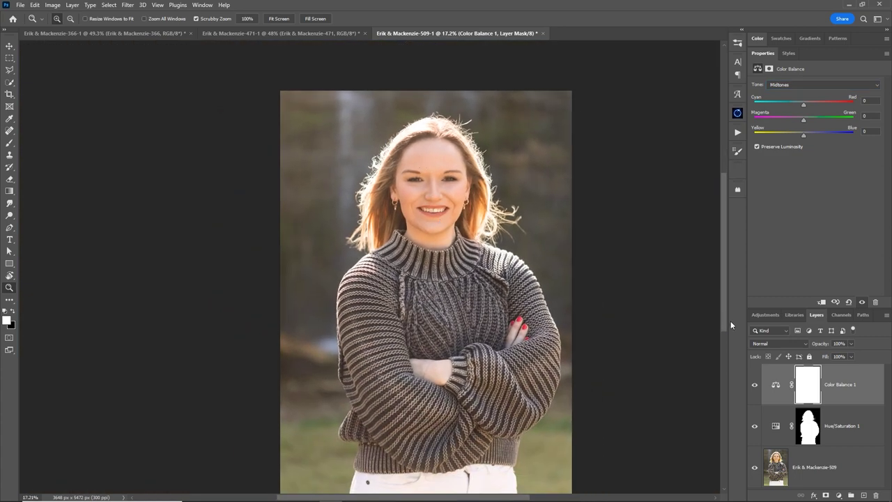
pyautogui.click(754, 386)
pyautogui.click(753, 386)
pyautogui.moveTo(542, 328); pyautogui.dragTo(511, 284)
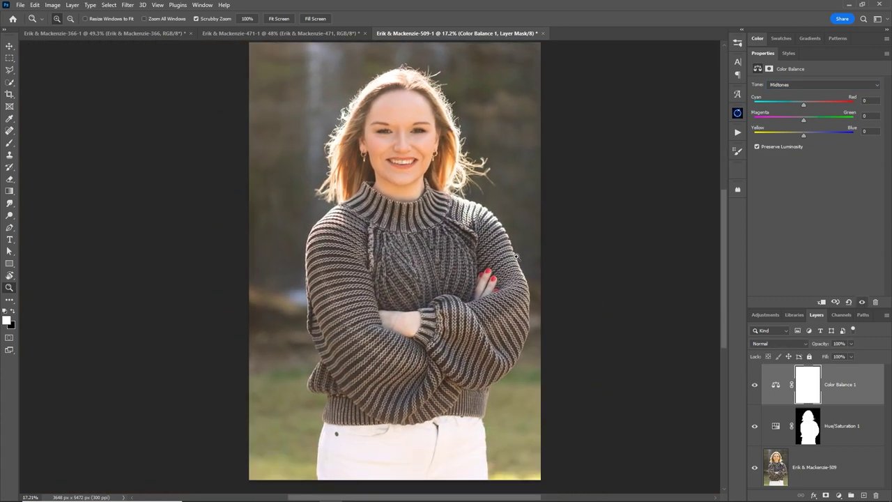
pyautogui.click(409, 90)
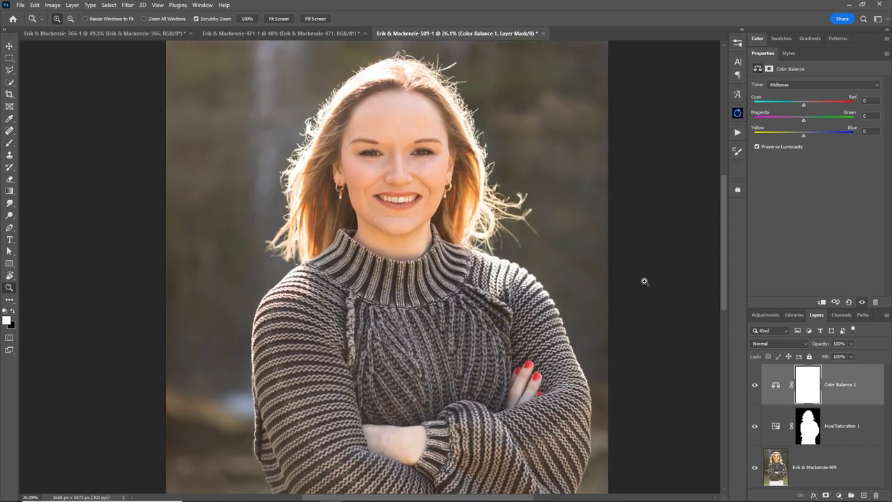
pyautogui.keyDown('alt'); pyautogui.click(755, 467); pyautogui.keyUp('alt')
pyautogui.press('alt')
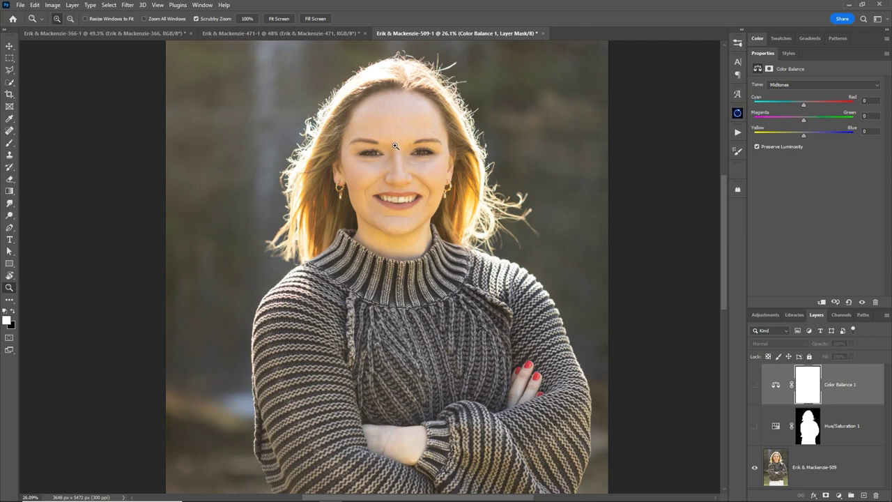
pyautogui.keyDown('alt'); pyautogui.click(755, 467); pyautogui.keyUp('alt')
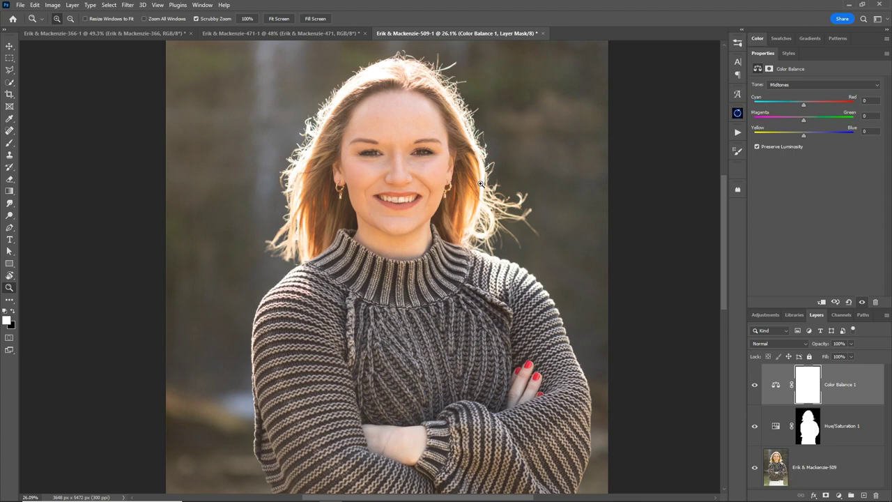
# Switch to Erik & Mackenzie-471-1 and select the woman, man and dog with Select > Subject.
pyautogui.click(290, 35)
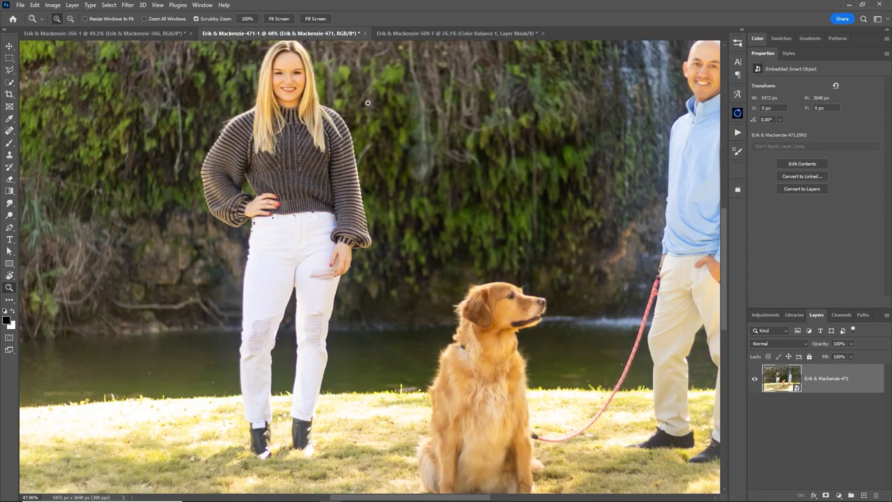
pyautogui.moveTo(371, 126); pyautogui.dragTo(363, 129)
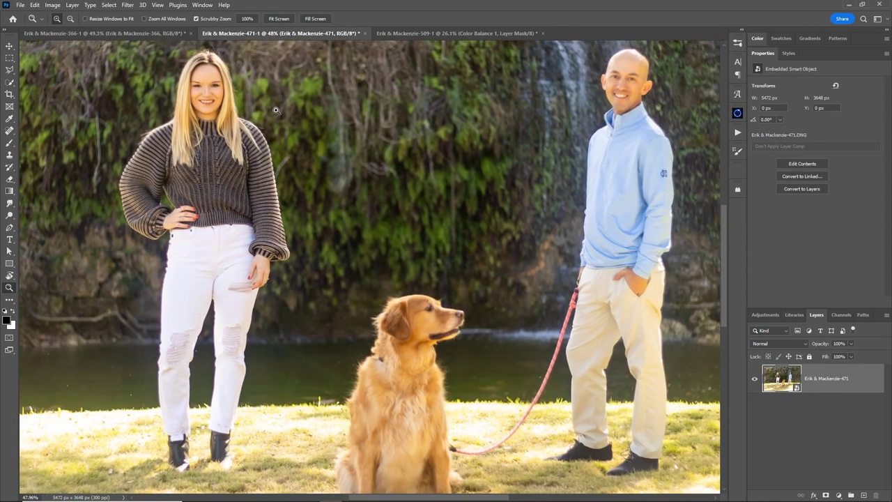
pyautogui.moveTo(277, 111); pyautogui.dragTo(282, 106)
pyautogui.click(109, 5)
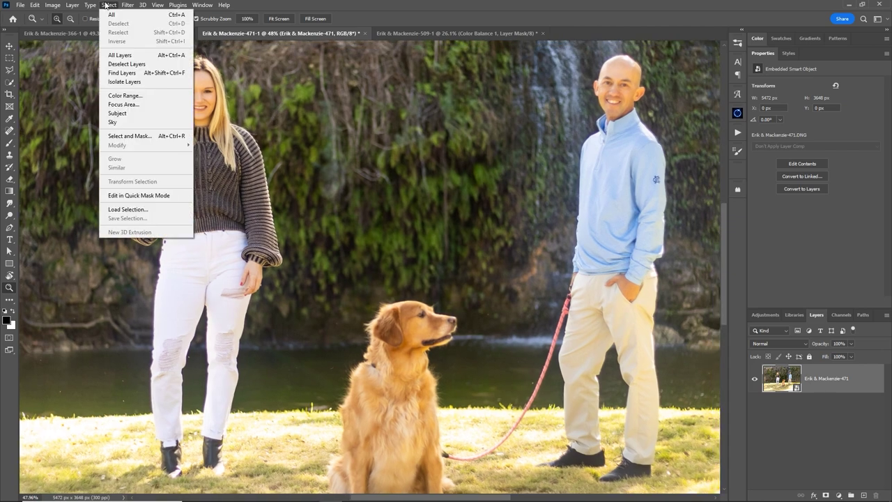
pyautogui.click(117, 113)
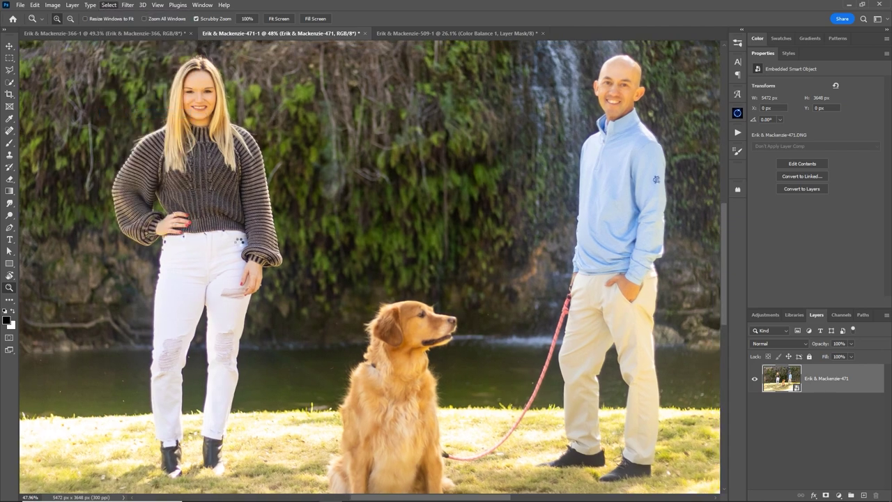
pyautogui.scroll(-2, 413, 335)
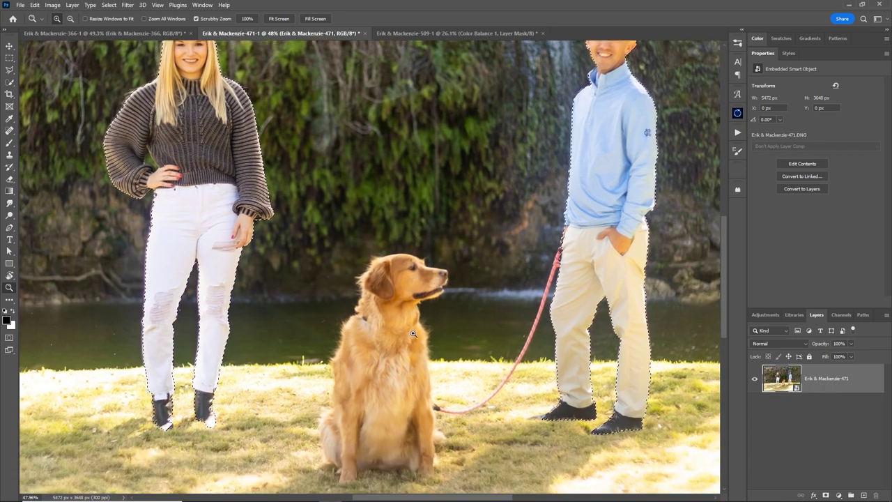
pyautogui.scroll(2, 407, 230)
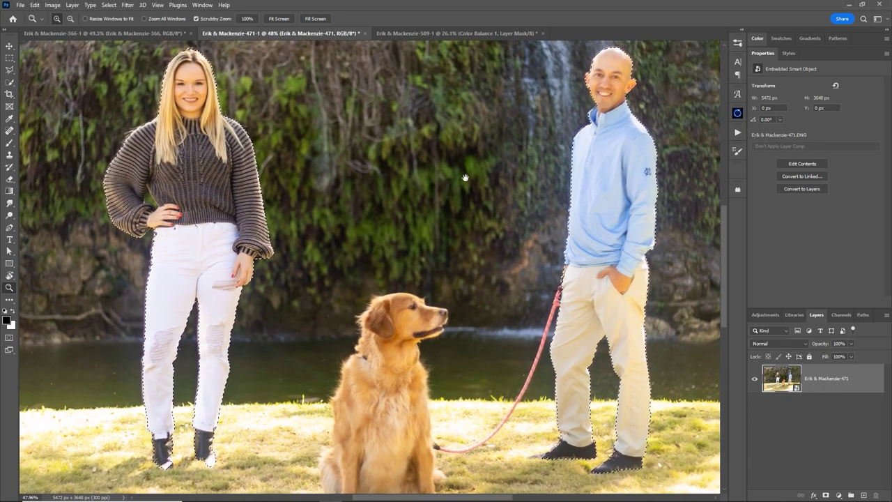
pyautogui.moveTo(464, 175); pyautogui.dragTo(461, 182)
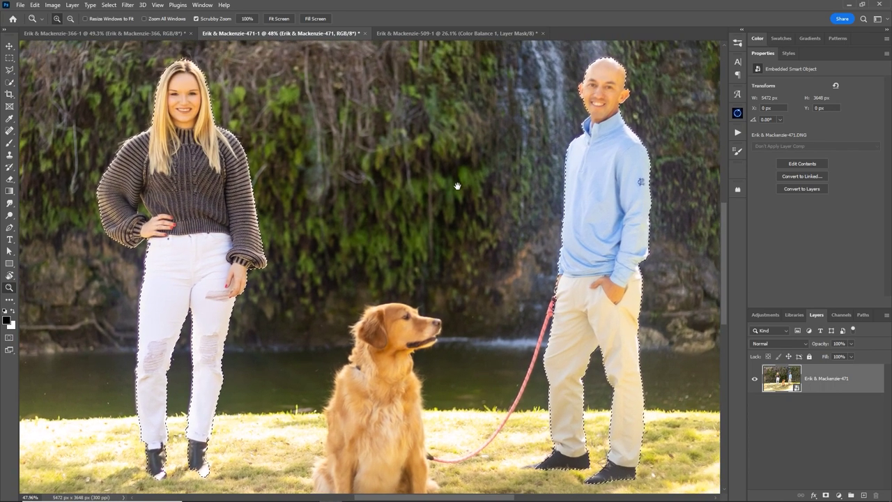
# Add a masked Hue/Saturation layer that shifts the Yellows to hue -10, saturation -15.
pyautogui.click(840, 495)
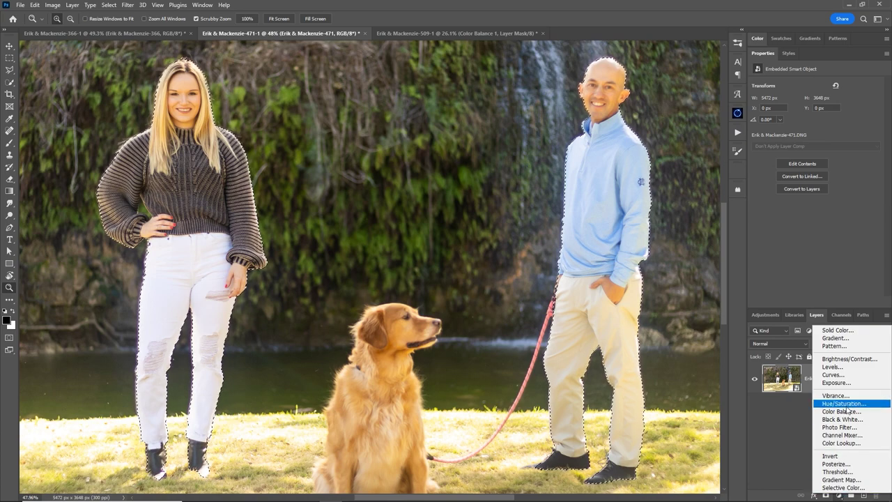
pyautogui.click(843, 403)
pyautogui.click(816, 97)
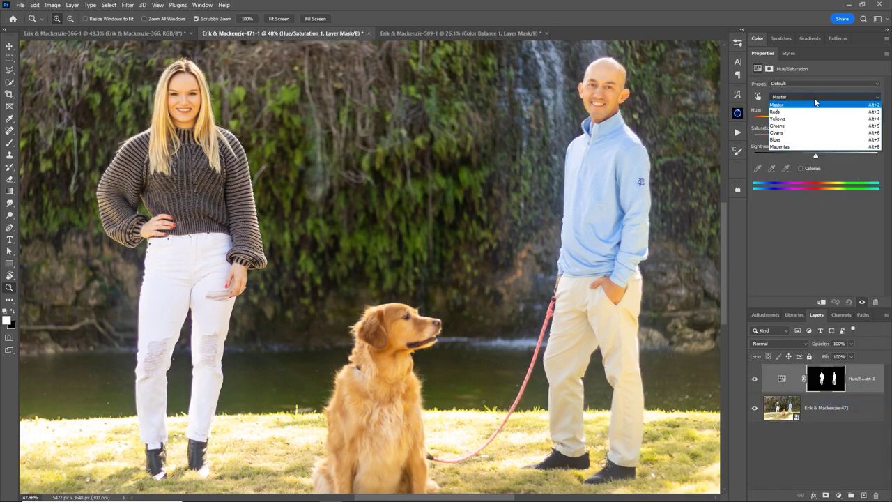
pyautogui.click(791, 119)
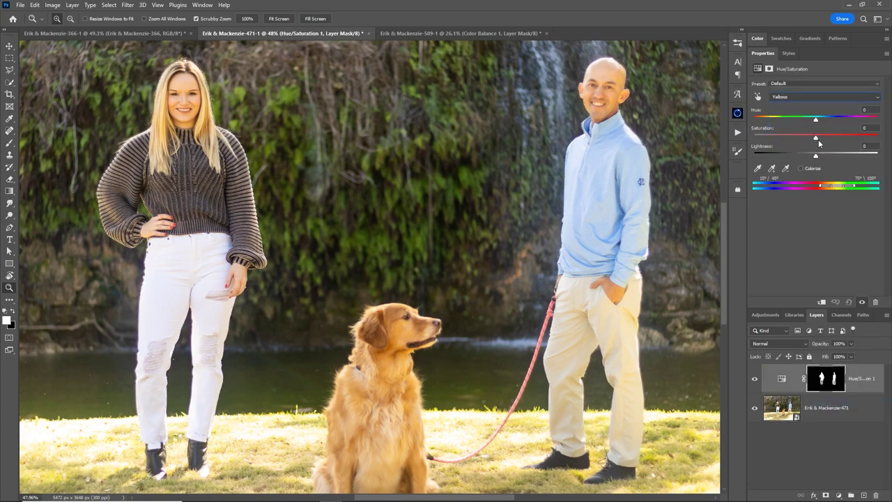
pyautogui.moveTo(816, 138)
pyautogui.mouseDown()
pyautogui.moveTo(858, 137)
pyautogui.moveTo(815, 137)
pyautogui.mouseUp()
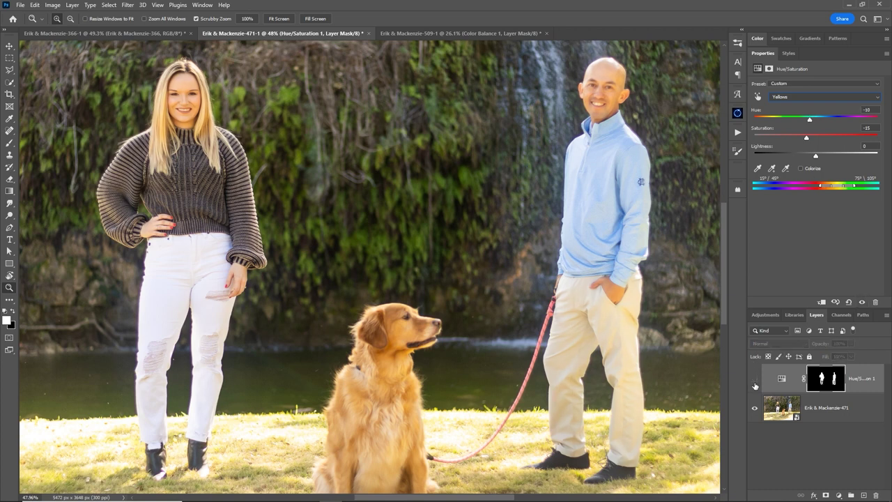
# Compare the adjustment on and off on the man's and woman's faces, leaving it visible.
pyautogui.moveTo(622, 71); pyautogui.dragTo(669, 76)
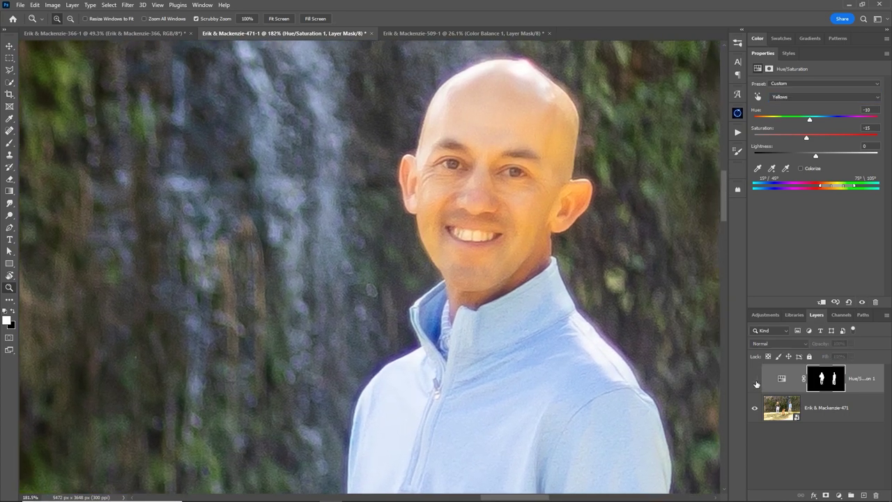
pyautogui.click(755, 378)
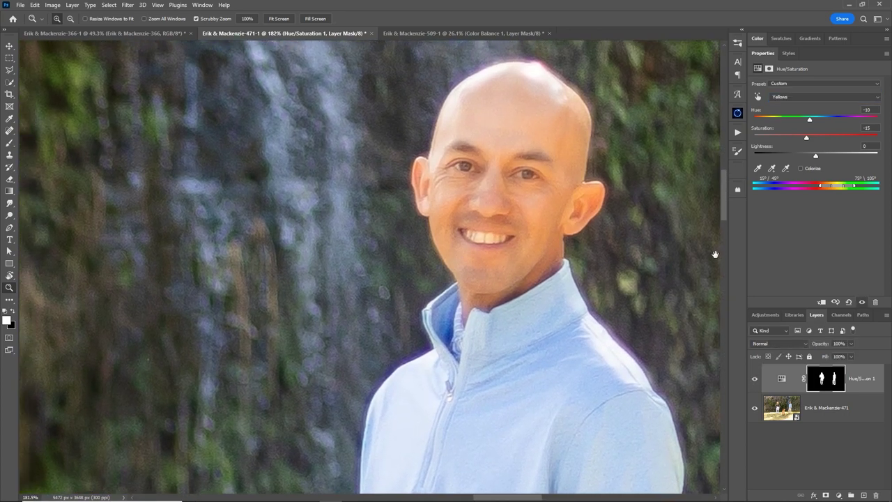
pyautogui.moveTo(375, 257); pyautogui.dragTo(606, 278)
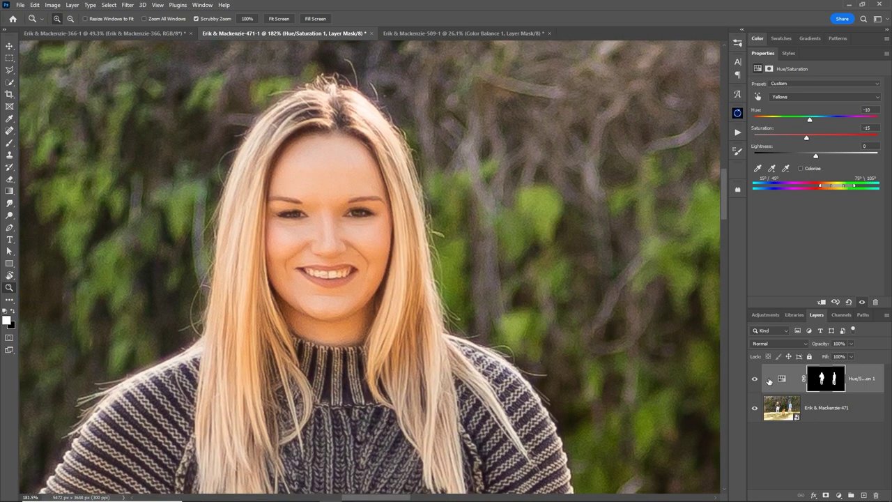
pyautogui.click(755, 380)
pyautogui.click(756, 380)
pyautogui.click(755, 379)
pyautogui.click(756, 380)
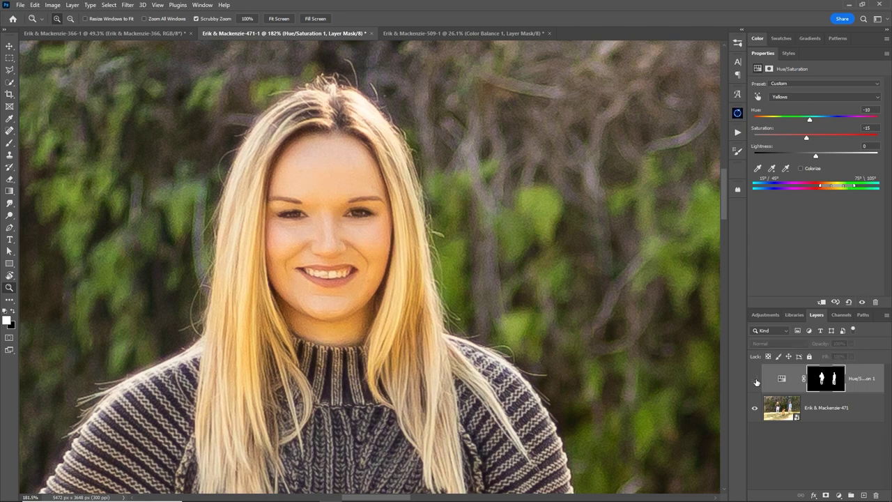
pyautogui.scroll(-5, 535, 311)
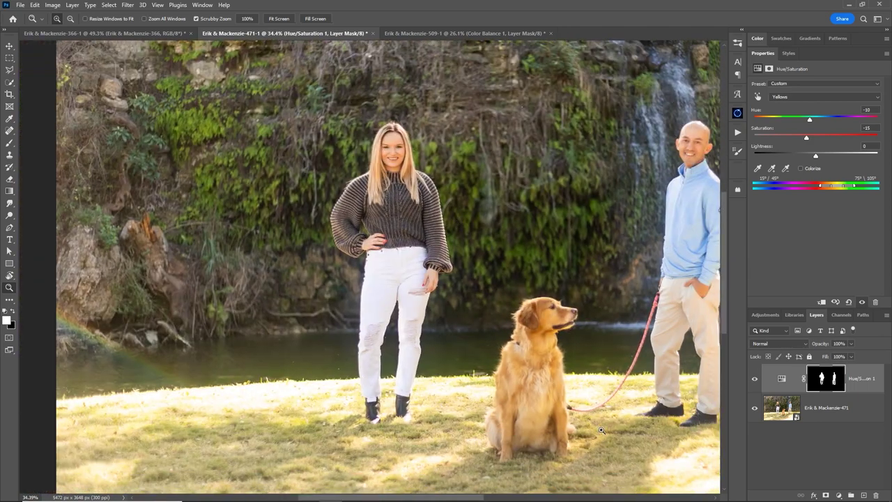
pyautogui.scroll(4, 432, 363)
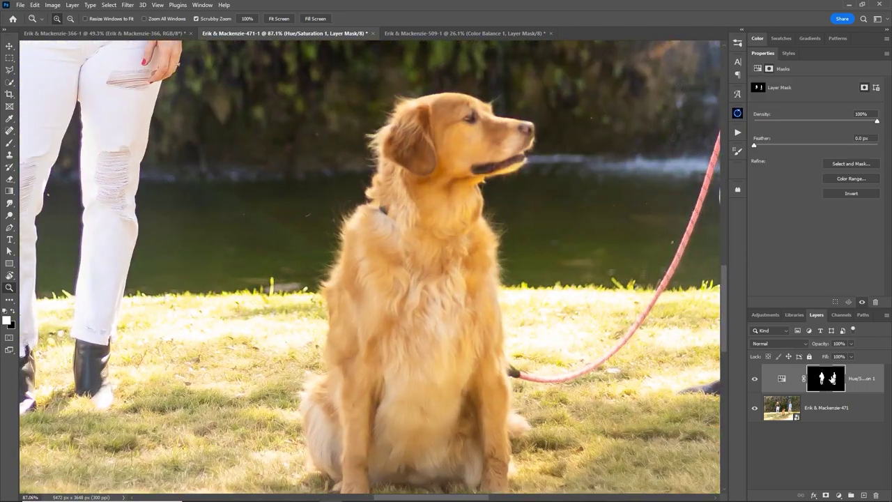
pyautogui.keyDown('alt'); pyautogui.click(834, 378); pyautogui.keyUp('alt')
pyautogui.scroll(-3, 535, 259)
pyautogui.scroll(-3, 536, 259)
pyautogui.scroll(1, 604, 352)
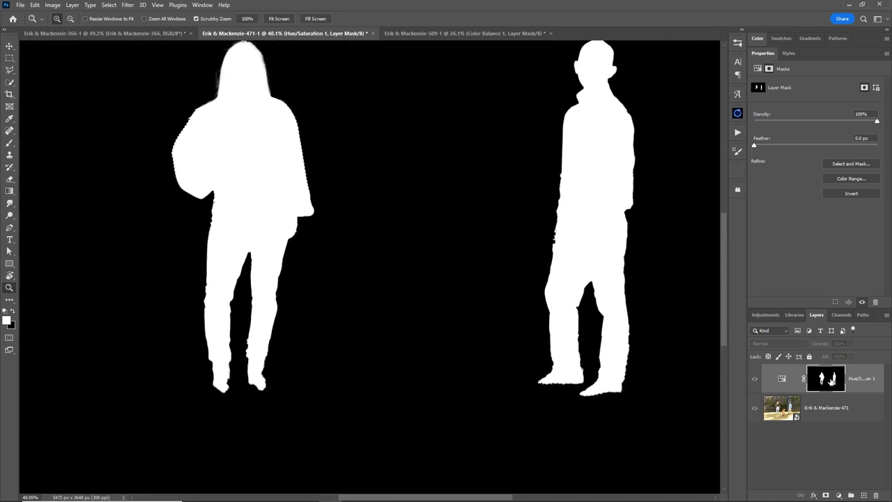
pyautogui.click(800, 415)
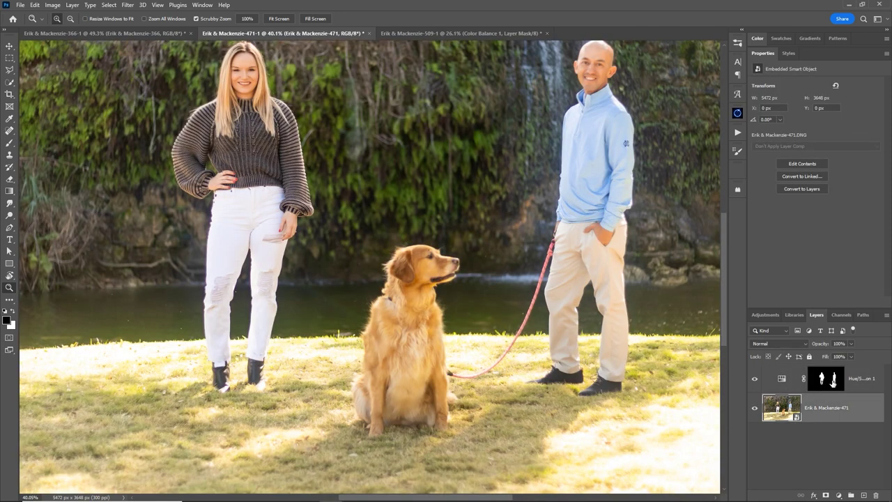
# Paint the dog into the Hue/Saturation mask with a soft round brush of about 250 px.
pyautogui.click(834, 382)
pyautogui.press('b')
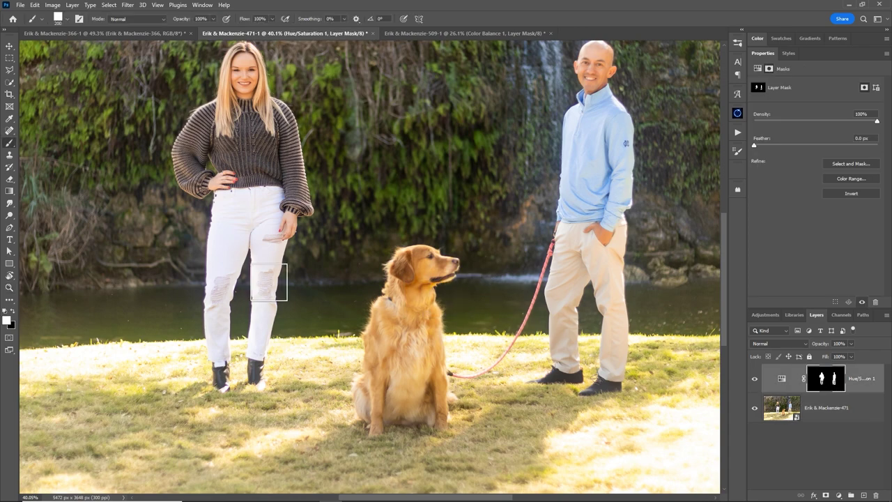
pyautogui.rightClick(292, 280)
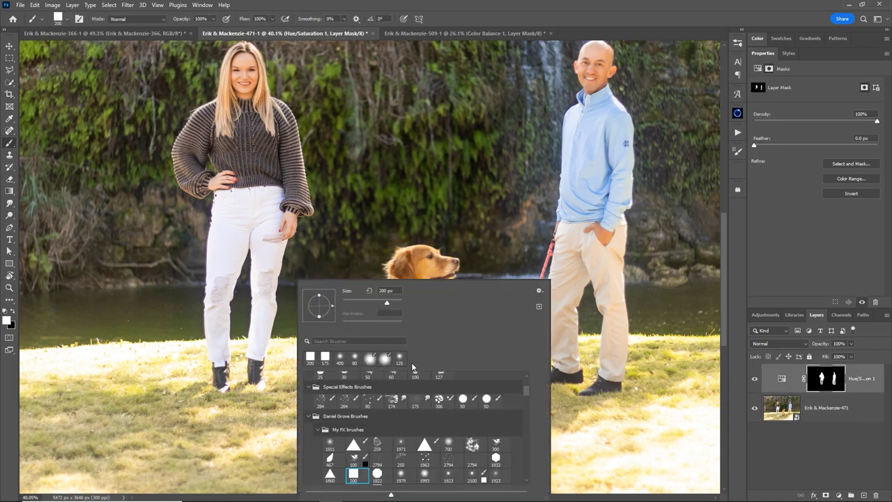
pyautogui.doubleClick(424, 476)
pyautogui.press('[')
pyautogui.press('[')
pyautogui.press('[')
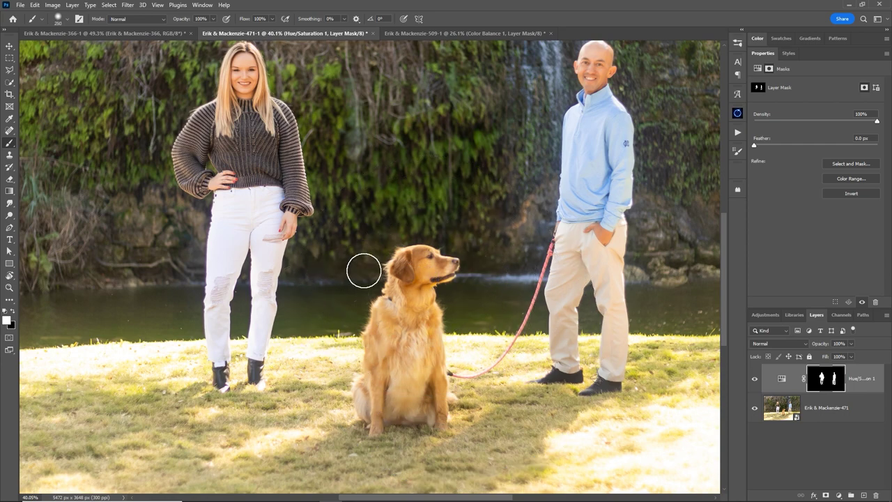
pyautogui.click(214, 18)
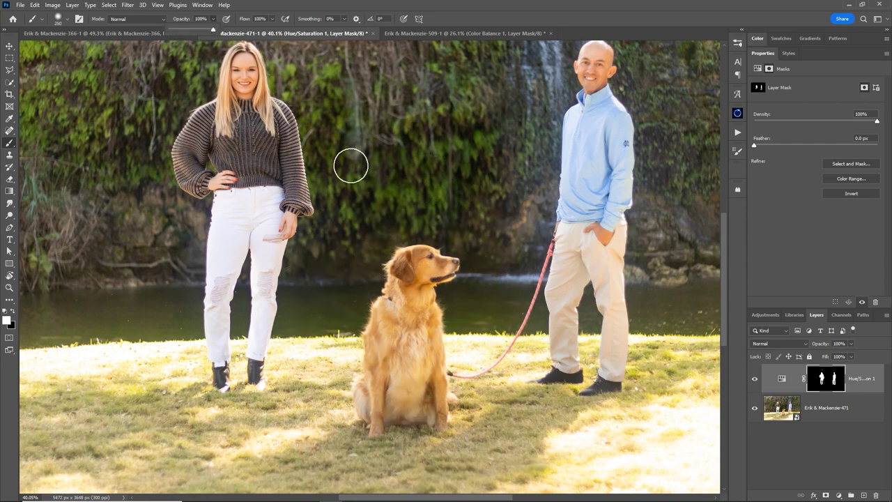
pyautogui.click(411, 271)
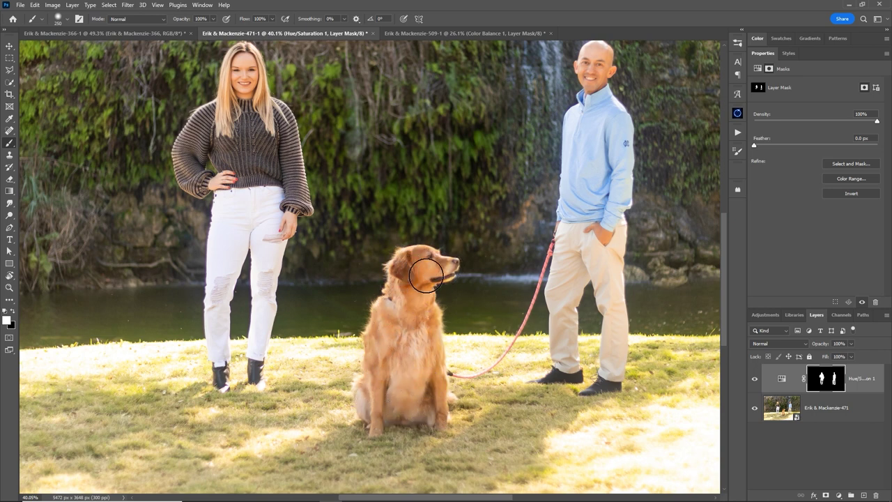
pyautogui.click(754, 378)
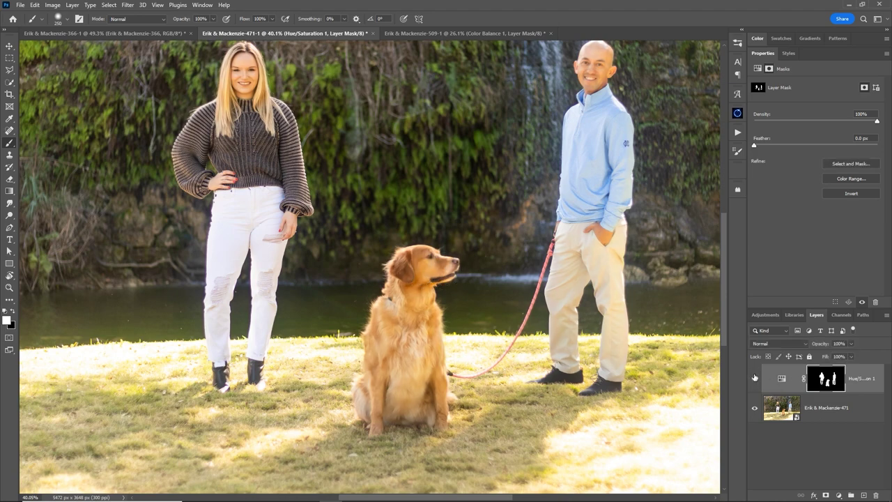
pyautogui.press('z')
pyautogui.moveTo(421, 339); pyautogui.dragTo(460, 347)
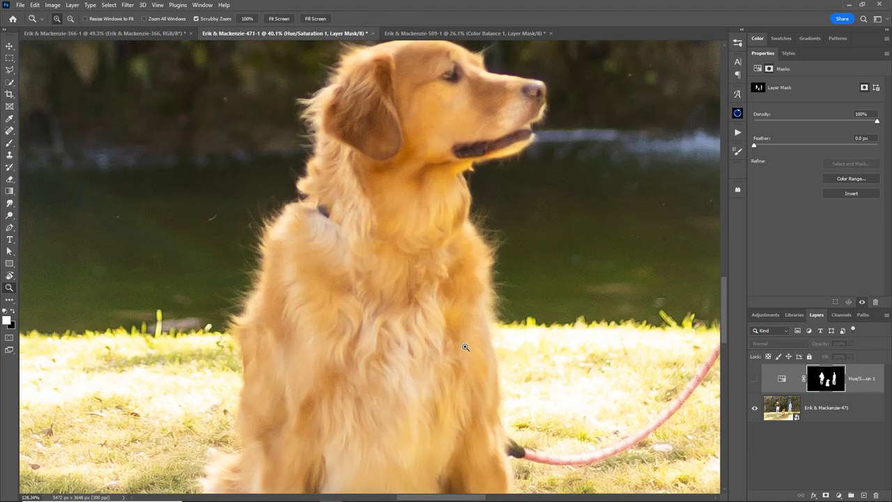
pyautogui.moveTo(531, 345); pyautogui.dragTo(535, 340)
pyautogui.click(754, 379)
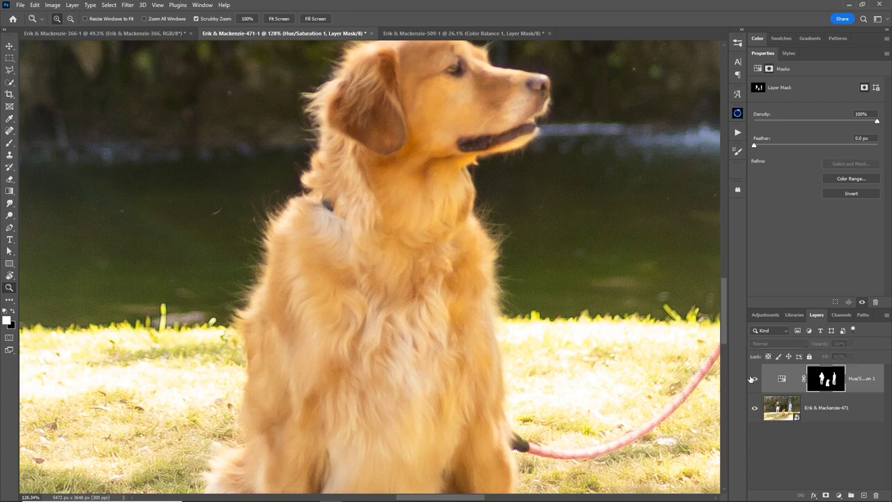
pyautogui.click(754, 379)
pyautogui.hotkey('ctrl', '-')
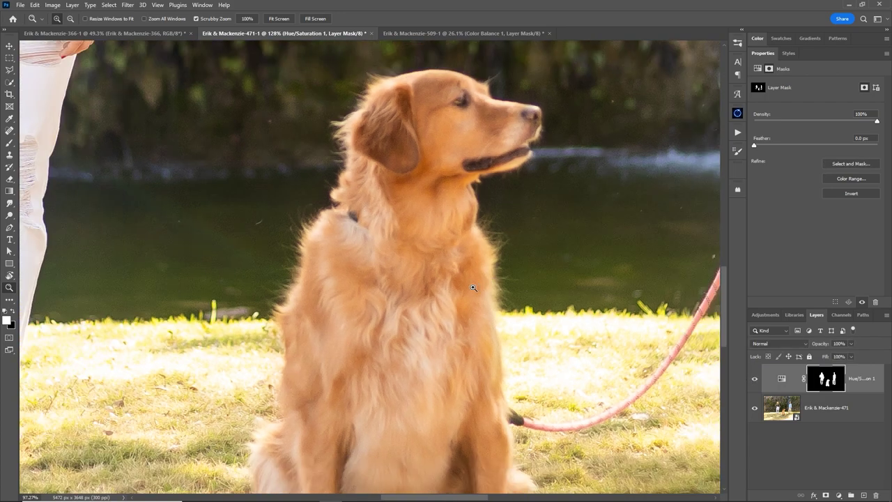
pyautogui.click(754, 380)
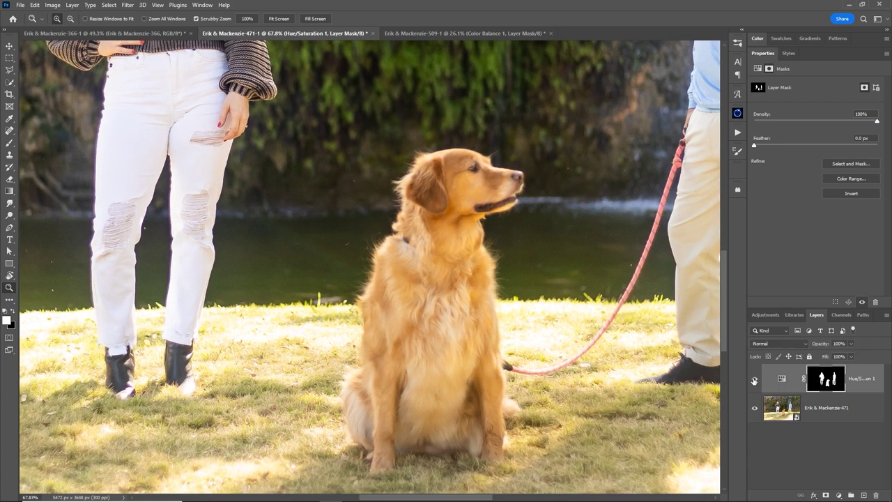
pyautogui.click(279, 19)
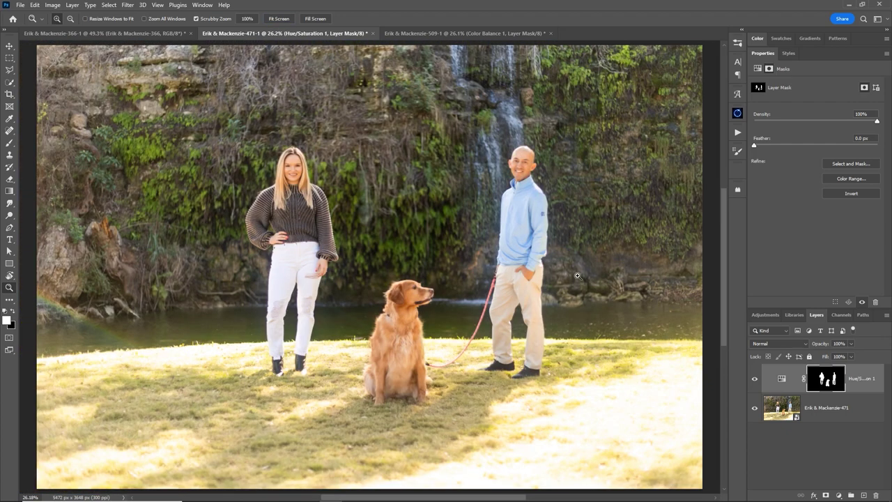
# Crop the couple-with-dog photo to 4838 × 3226 px.
pyautogui.press('c')
pyautogui.moveTo(38, 266); pyautogui.dragTo(77, 280)
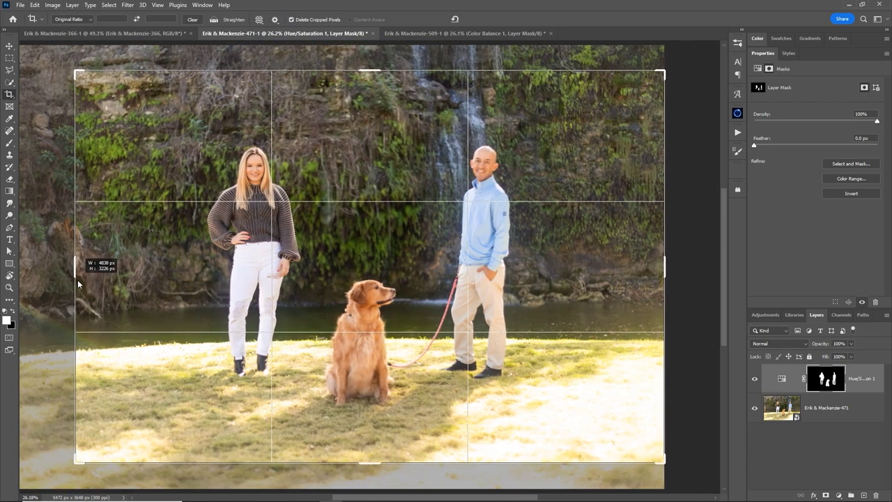
pyautogui.press('Return')
# Inspect the cropped photo with and without the adjustment, then fit it on screen.
pyautogui.press('z')
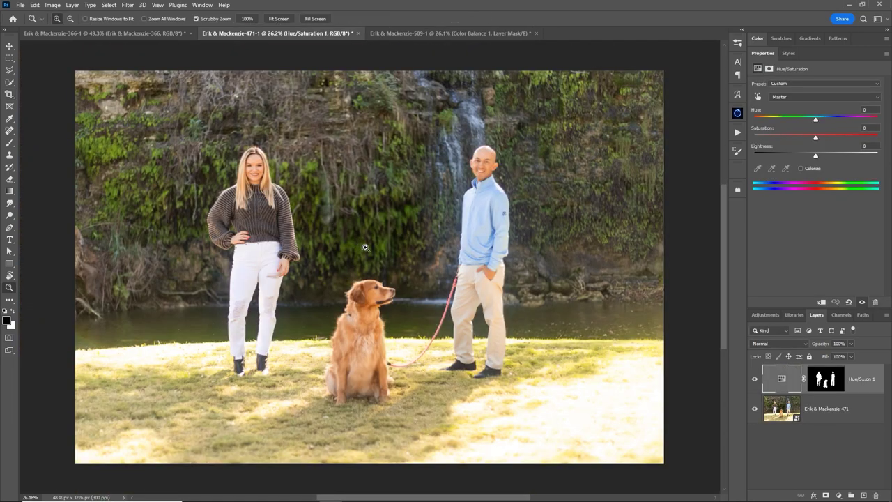
pyautogui.click(409, 260)
pyautogui.click(754, 379)
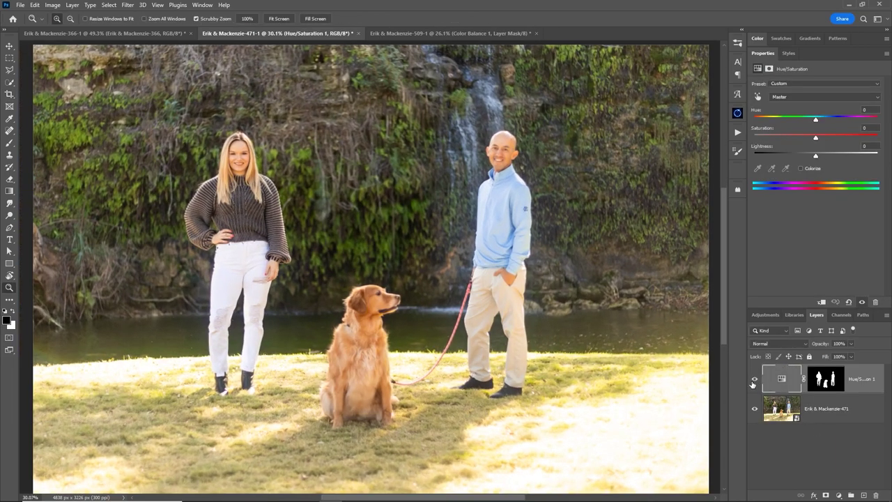
pyautogui.click(754, 379)
pyautogui.click(650, 436)
pyautogui.moveTo(599, 368); pyautogui.dragTo(576, 371)
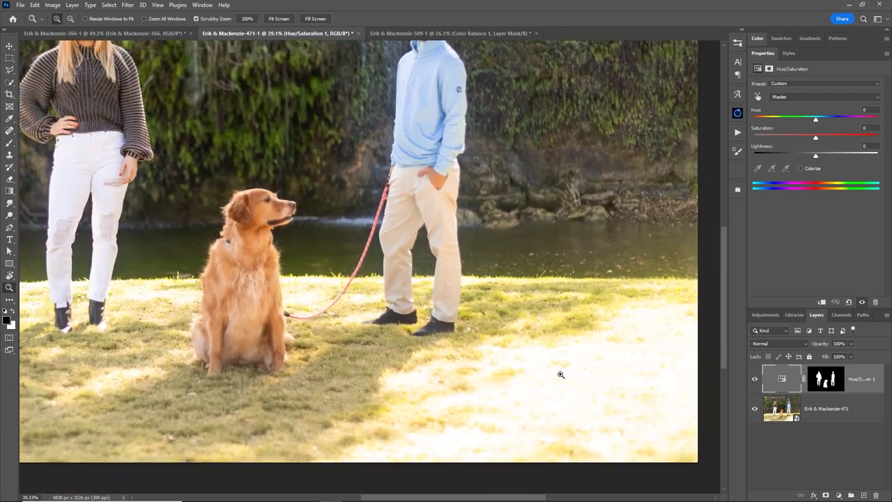
pyautogui.moveTo(344, 236); pyautogui.dragTo(380, 253)
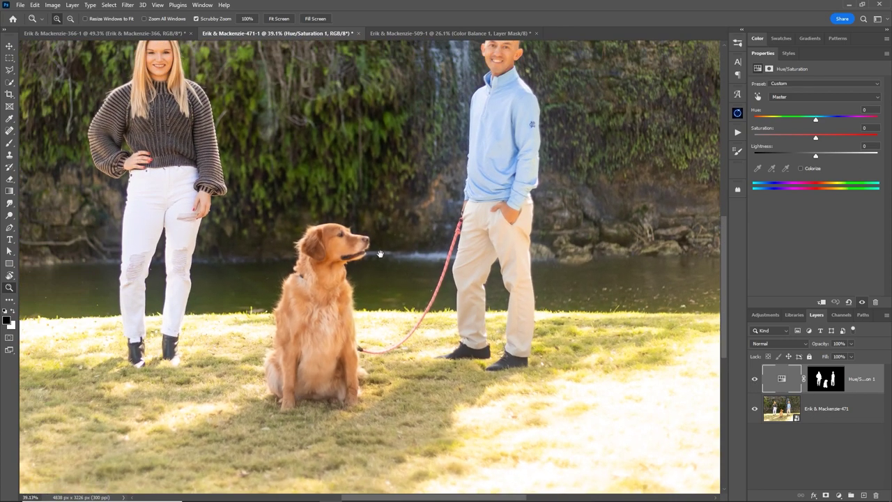
pyautogui.click(273, 18)
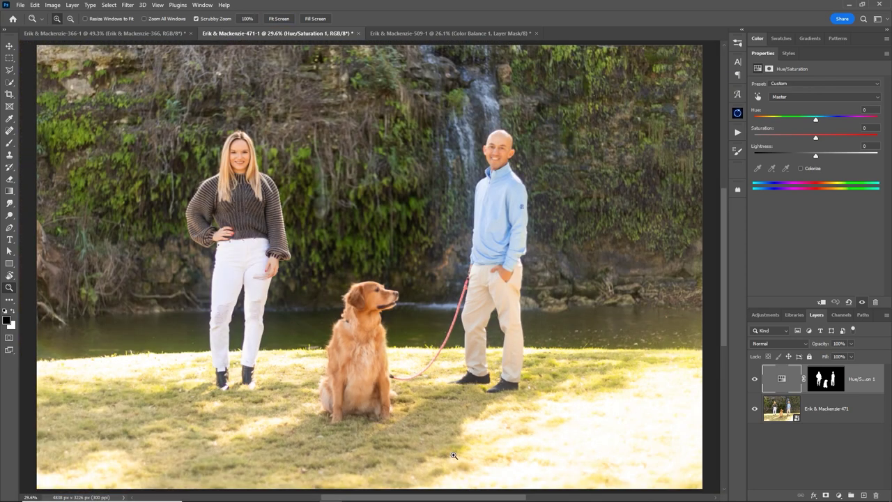
# Switch to the sitting couple-with-dog portrait and fit it on screen.
pyautogui.click(139, 34)
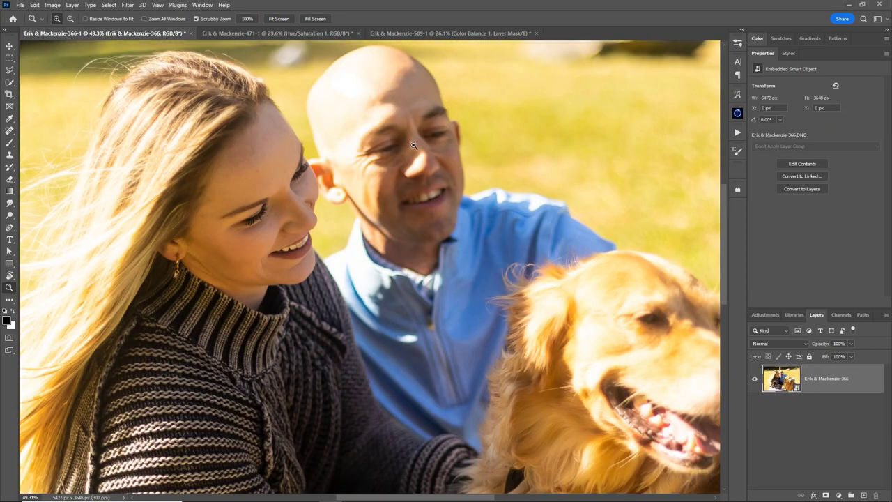
pyautogui.click(199, 225)
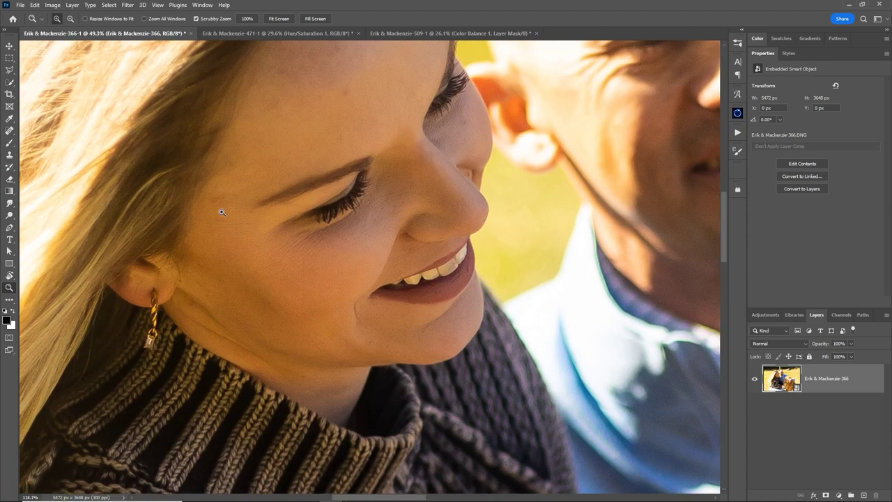
pyautogui.hotkey('ctrl', '0')
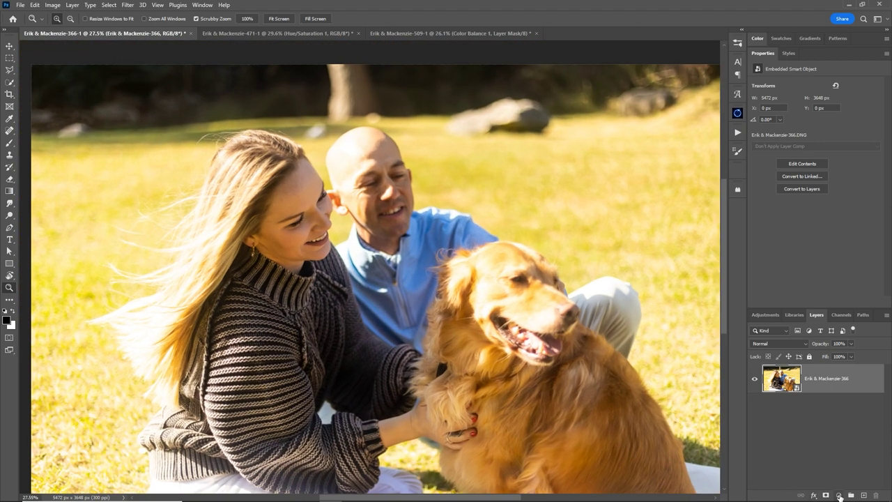
# Add a Hue/Saturation layer on the Yellows with saturation about -28 and a slight hue shift.
pyautogui.click(836, 495)
pyautogui.click(839, 405)
pyautogui.click(822, 97)
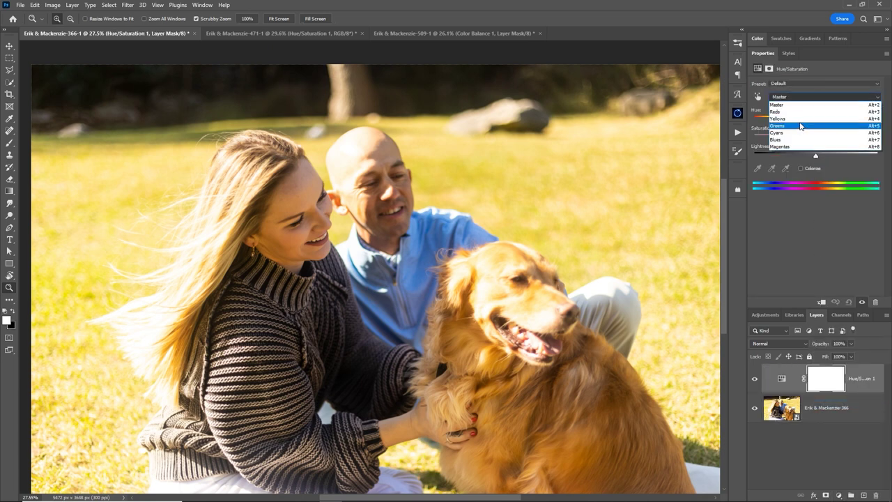
pyautogui.click(801, 119)
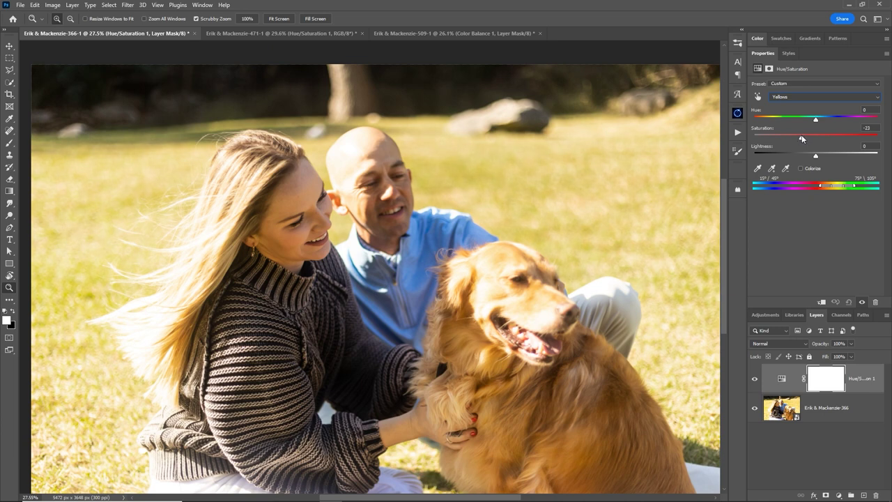
pyautogui.moveTo(812, 121); pyautogui.dragTo(809, 122)
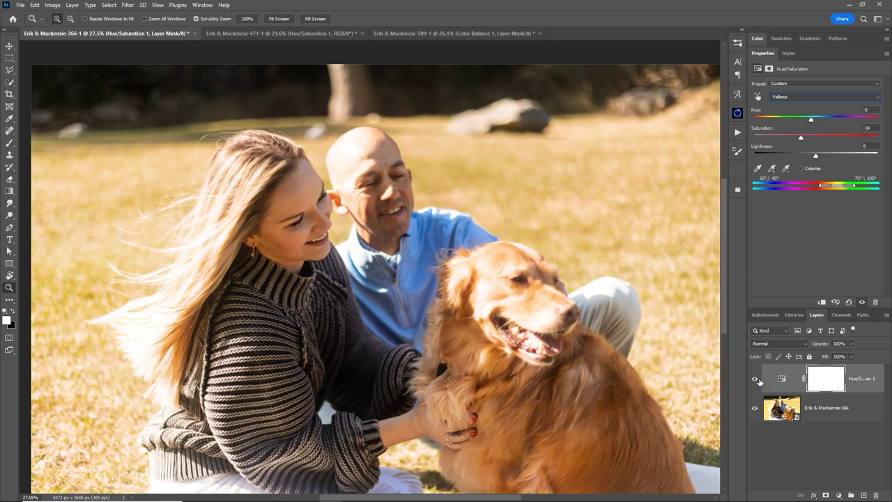
# Compare Hue/Saturation 1 off and on, then select the Erik & Mackenzie-366 photo layer.
pyautogui.click(756, 379)
pyautogui.click(755, 379)
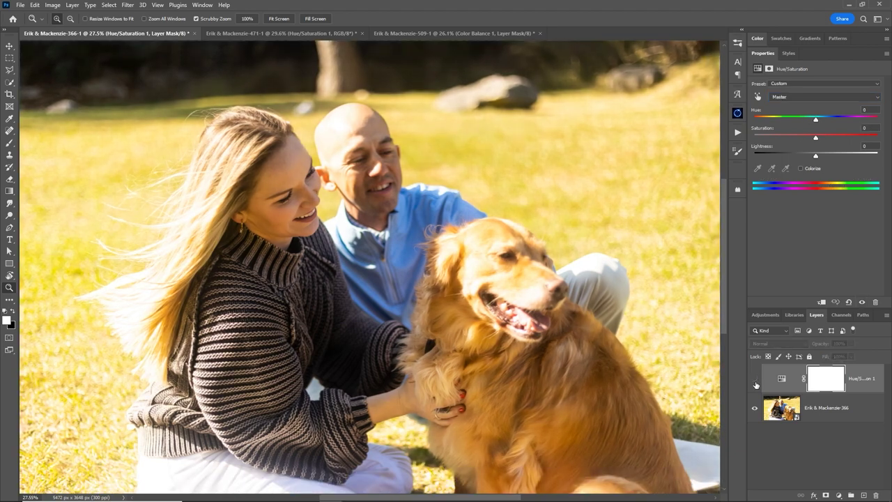
pyautogui.click(755, 381)
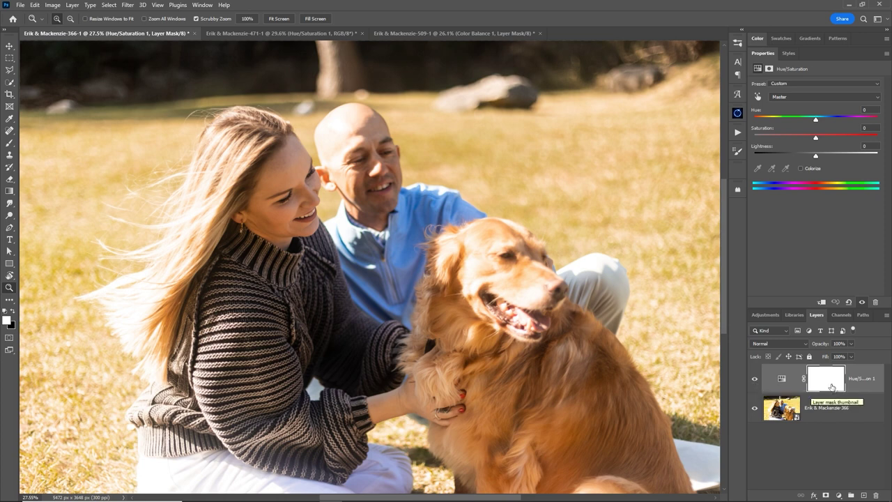
pyautogui.click(825, 408)
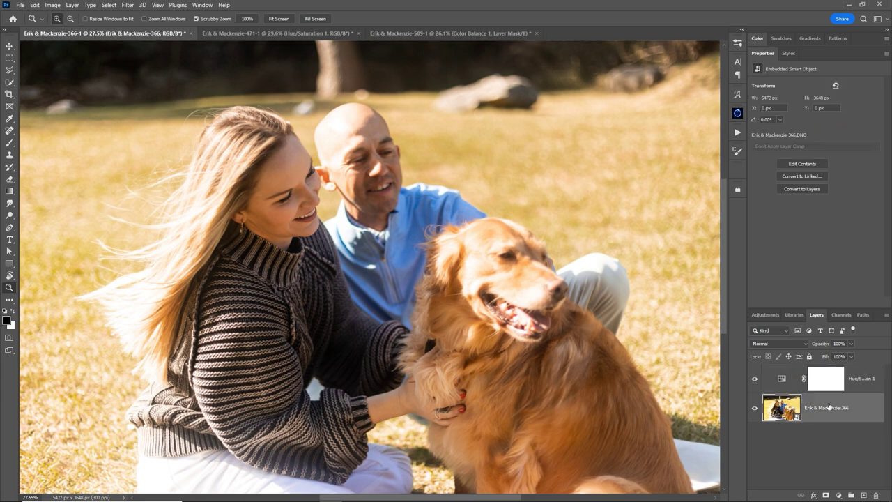
# Select Subject for the couple and dog, fill Hue/Saturation 1's mask from it, then deselect.
pyautogui.click(109, 5)
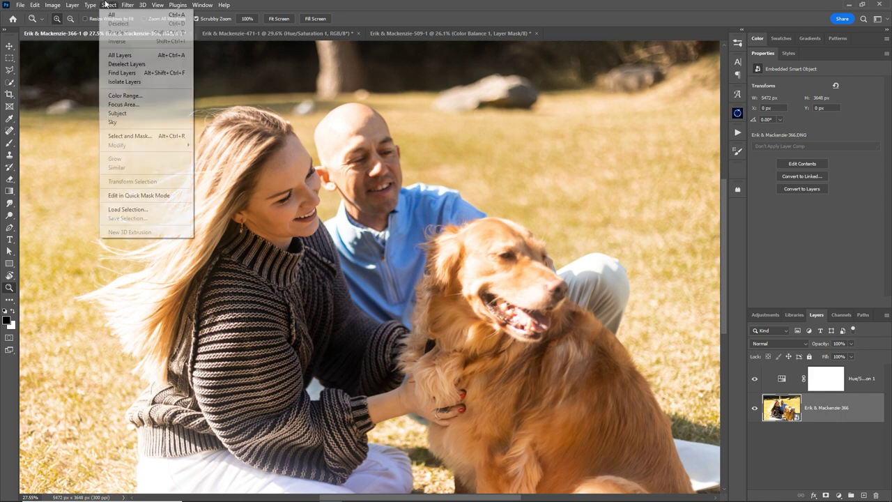
pyautogui.click(129, 115)
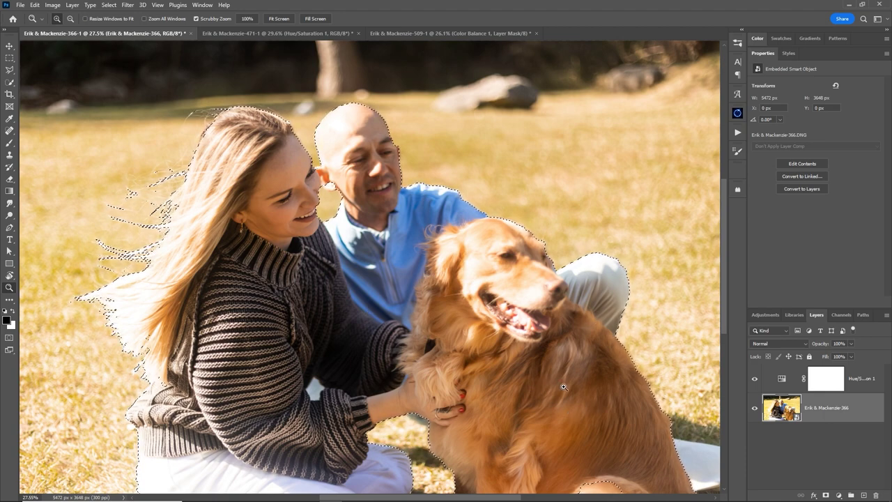
pyautogui.click(827, 378)
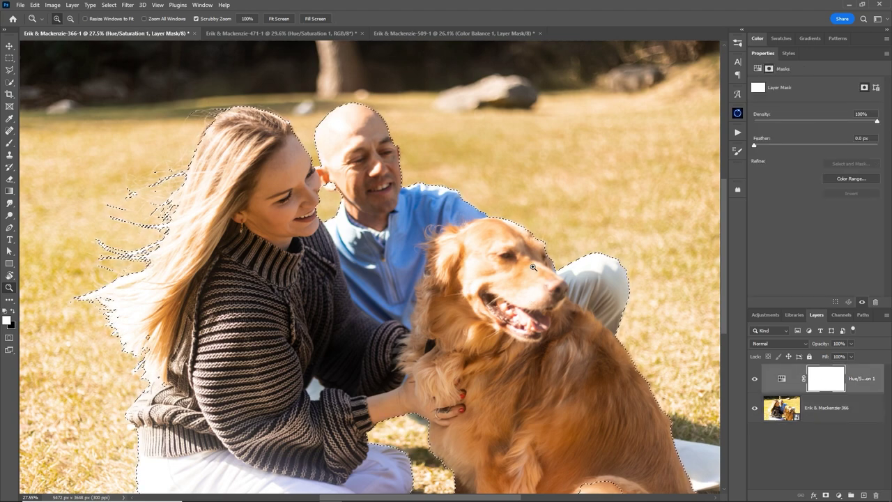
pyautogui.hotkey('alt', 'Delete')
pyautogui.hotkey('ctrl', 'd')
# Apply Hue/Saturation 1's mask so the yellow desaturation no longer touches the grass.
pyautogui.keyDown('alt'); pyautogui.click(824, 379); pyautogui.keyUp('alt')
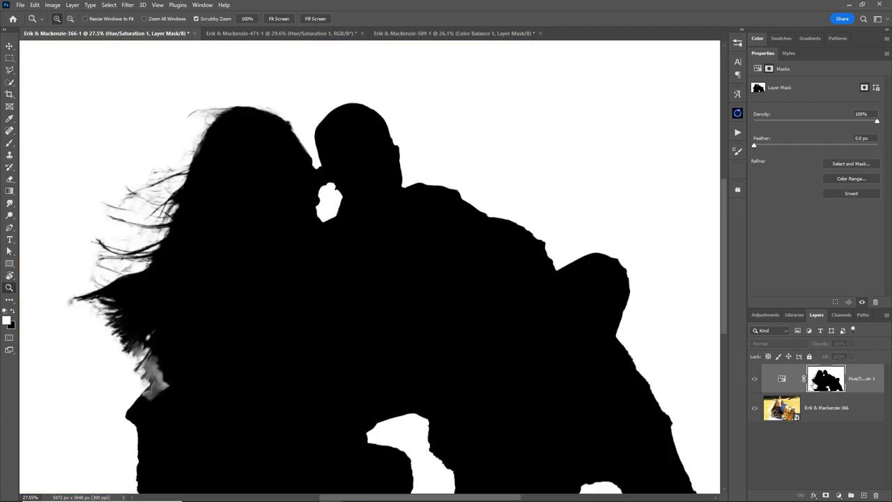
pyautogui.click(826, 407)
pyautogui.click(110, 5)
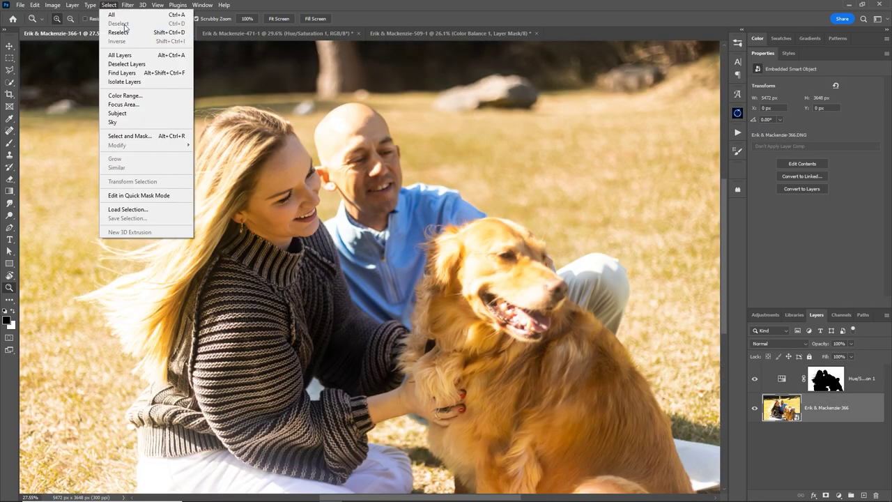
pyautogui.press('Escape')
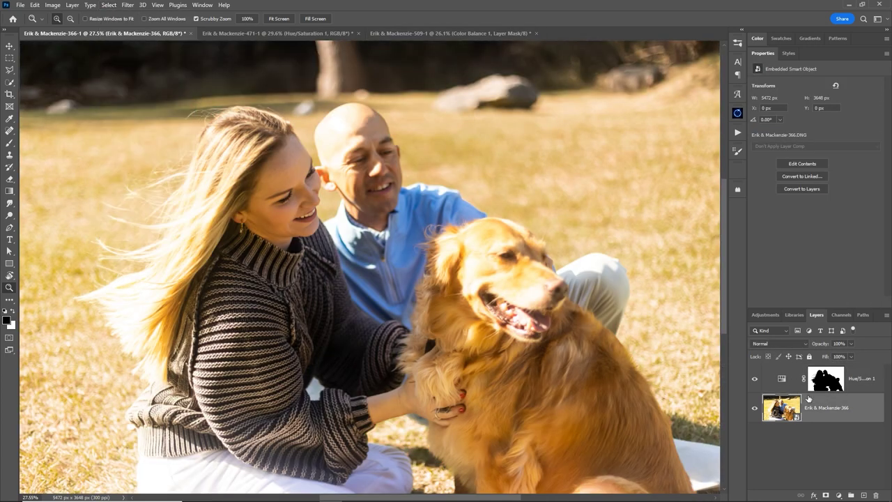
pyautogui.click(826, 382)
pyautogui.keyDown('shift'); pyautogui.click(835, 381); pyautogui.keyUp('shift')
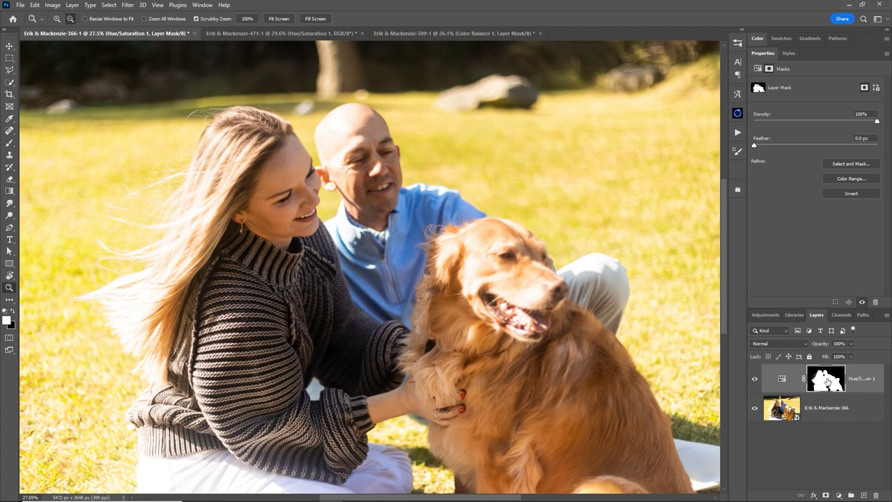
# Preview the mask as a colour overlay, then compare the photo with and without the adjustment.
pyautogui.keyDown('alt'); pyautogui.click(830, 379); pyautogui.keyUp('alt')
pyautogui.click(784, 380)
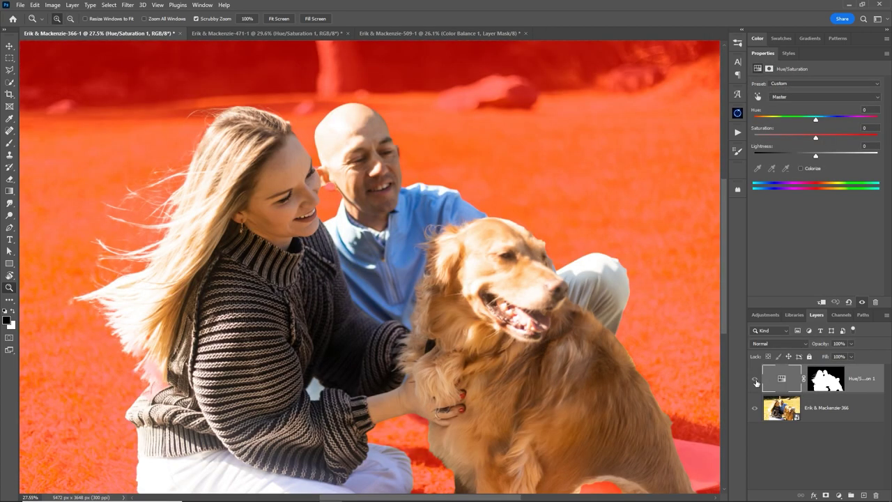
pyautogui.click(782, 407)
pyautogui.click(754, 380)
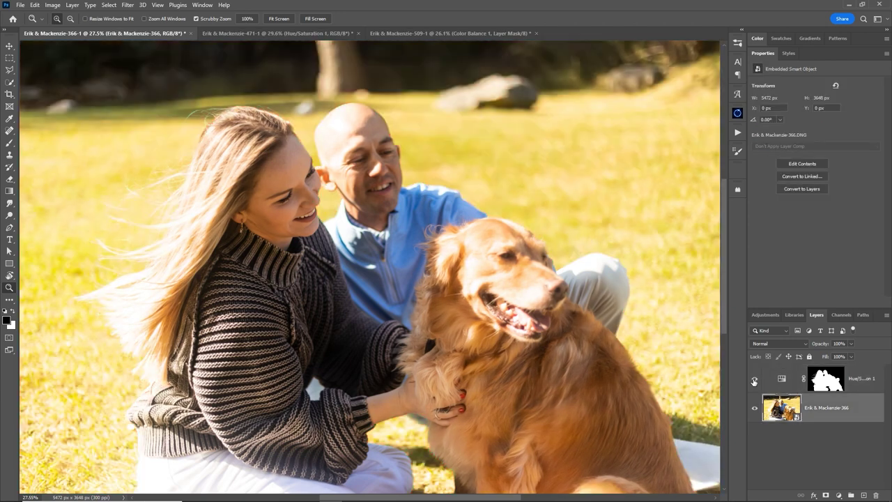
pyautogui.click(755, 380)
pyautogui.click(754, 380)
# Compare the photo once more and add a second Hue/Saturation adjustment layer.
pyautogui.click(753, 379)
pyautogui.click(754, 379)
pyautogui.click(838, 495)
pyautogui.click(847, 408)
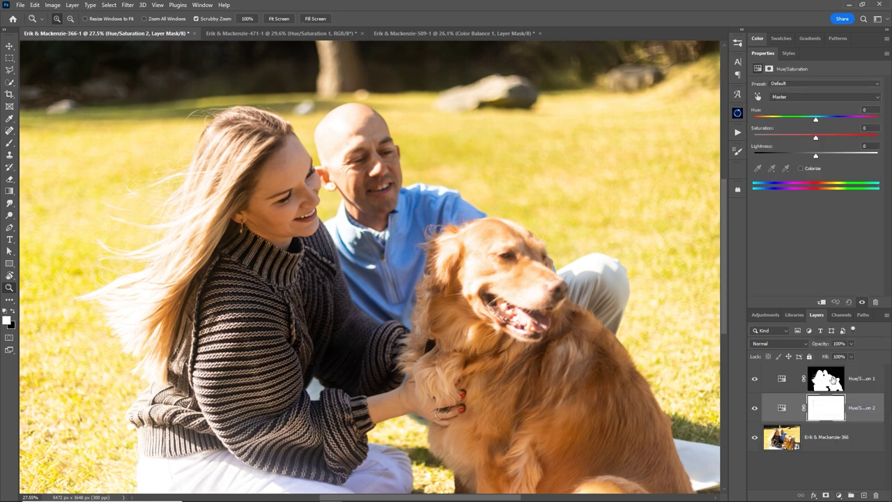
# Copy the couple-and-dog mask onto the new layer, invert it, and check it with the overlay.
pyautogui.moveTo(834, 378); pyautogui.dragTo(827, 408)
pyautogui.click(785, 410)
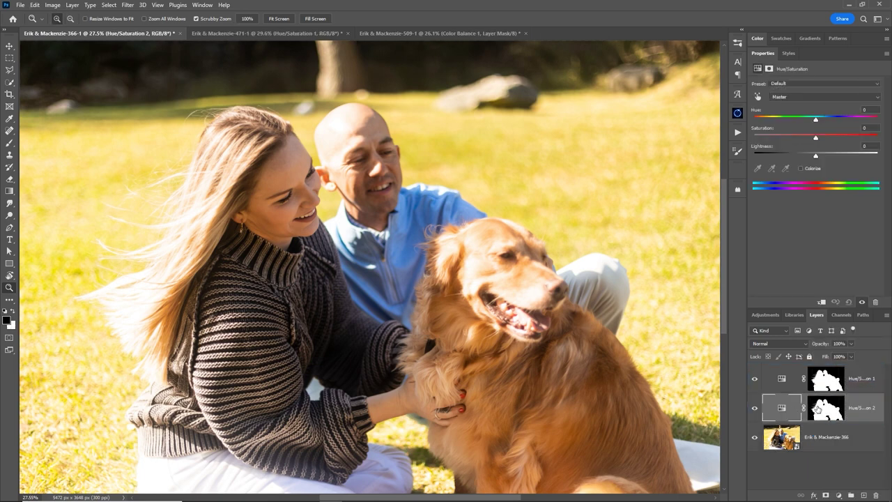
pyautogui.click(826, 412)
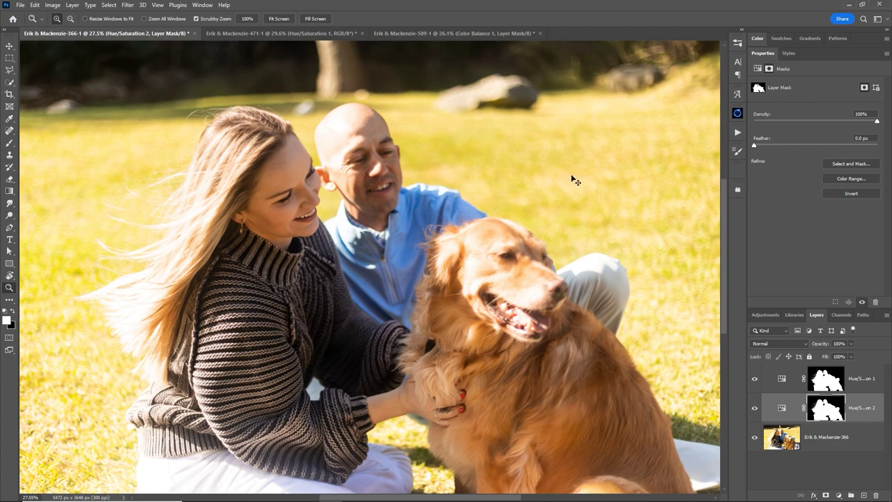
pyautogui.hotkey('ctrl', 'i')
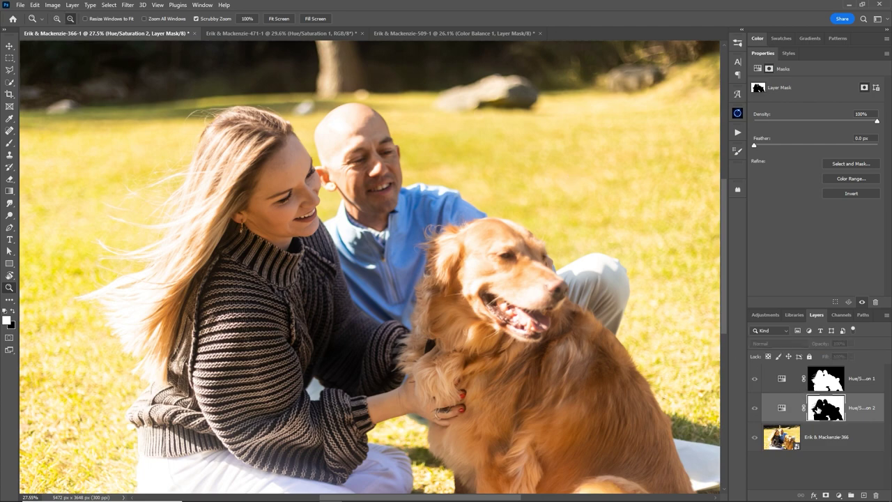
pyautogui.click(780, 408)
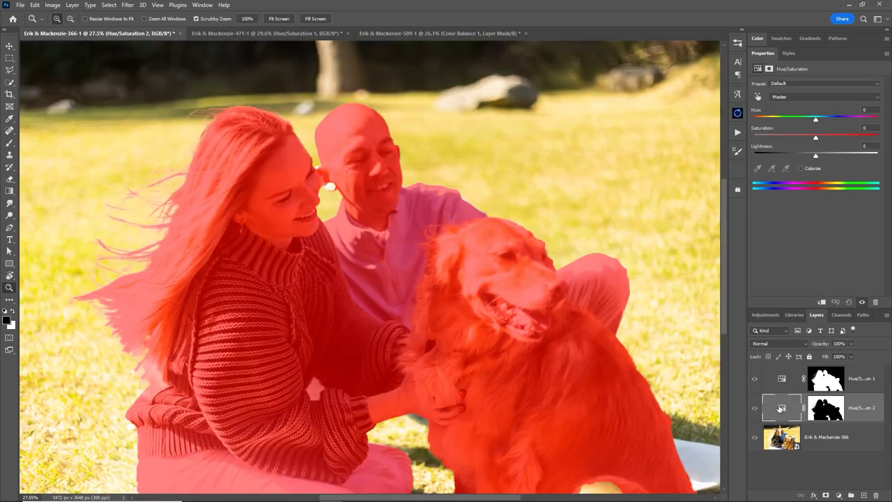
pyautogui.press('\\')
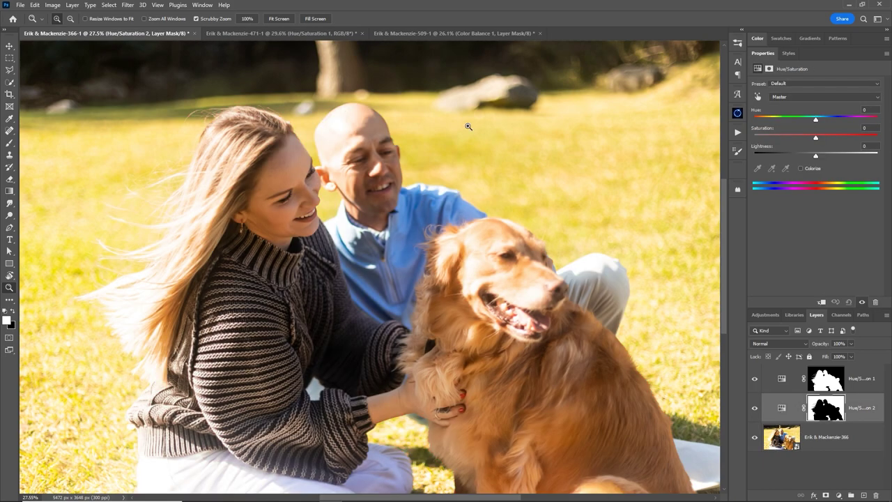
# Test the inverted mask at Saturation -100, then return saturation to neutral.
pyautogui.moveTo(815, 137); pyautogui.dragTo(727, 136)
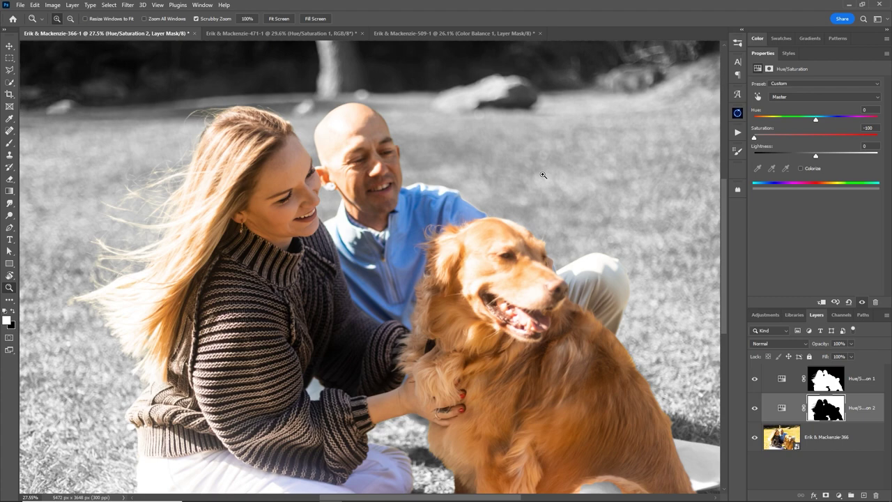
pyautogui.click(813, 137)
pyautogui.moveTo(815, 137); pyautogui.dragTo(817, 138)
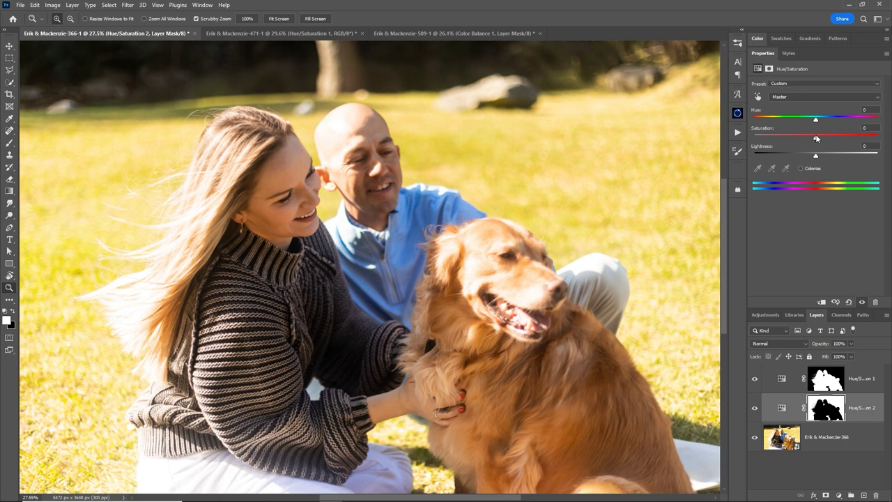
# Shift the Yellows' hue toward green and boost the Greens' saturation.
pyautogui.click(810, 98)
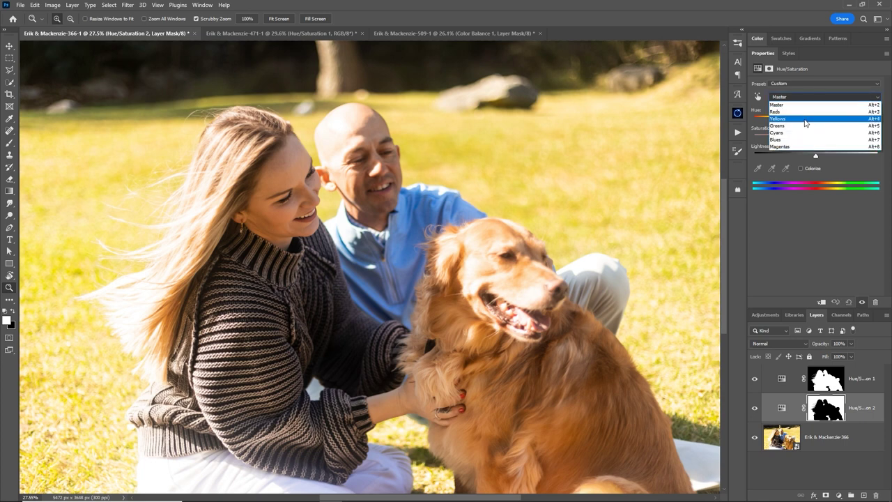
pyautogui.click(805, 119)
pyautogui.moveTo(817, 119); pyautogui.dragTo(799, 137)
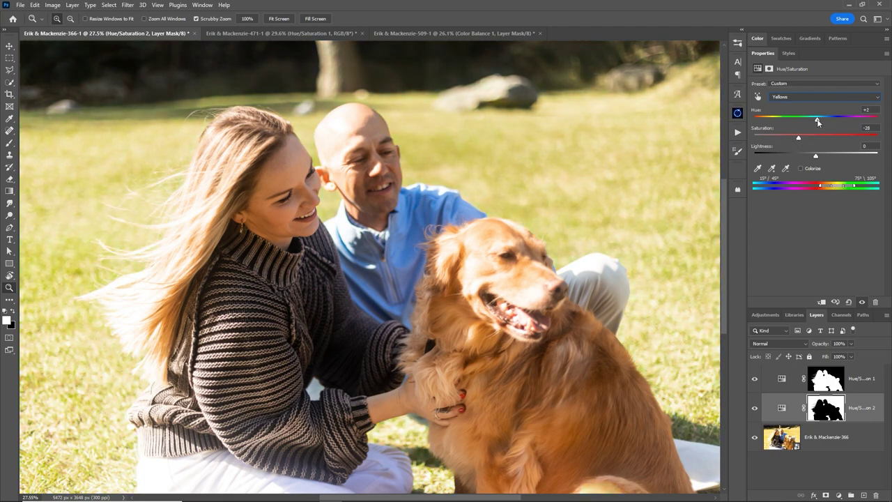
pyautogui.click(805, 98)
pyautogui.click(794, 125)
pyautogui.moveTo(815, 137)
pyautogui.mouseDown()
pyautogui.moveTo(877, 120)
pyautogui.moveTo(754, 120)
pyautogui.moveTo(829, 120)
pyautogui.moveTo(797, 138)
pyautogui.mouseUp()
# Widen the Yellows range, set Yellows to hue +5 and saturation -21, and fit the photo.
pyautogui.click(822, 97)
pyautogui.click(787, 119)
pyautogui.moveTo(851, 189)
pyautogui.mouseDown()
pyautogui.moveTo(862, 189)
pyautogui.moveTo(817, 187)
pyautogui.mouseUp()
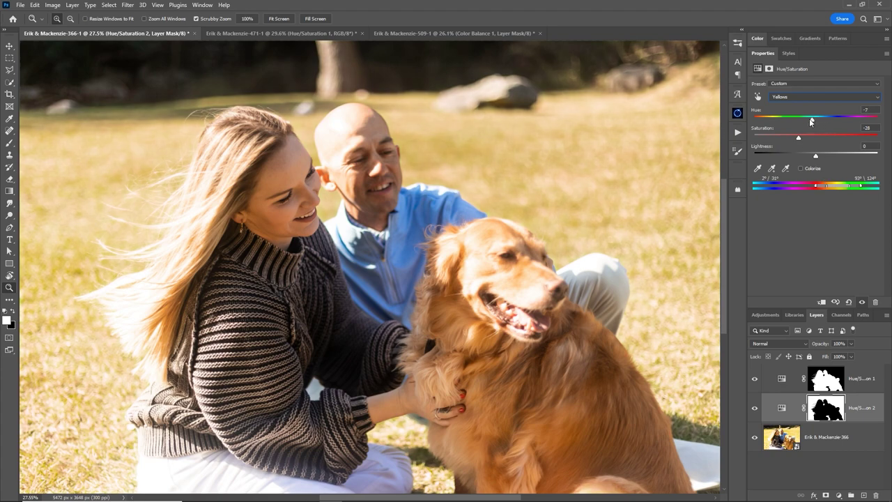
pyautogui.moveTo(818, 120)
pyautogui.mouseDown()
pyautogui.moveTo(800, 119)
pyautogui.moveTo(818, 120)
pyautogui.moveTo(830, 137)
pyautogui.moveTo(803, 138)
pyautogui.mouseUp()
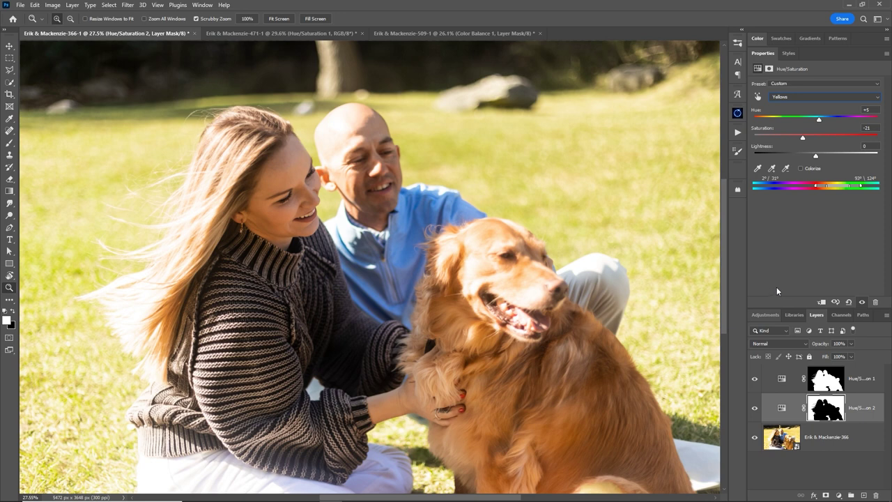
pyautogui.hotkey('ctrl', '0')
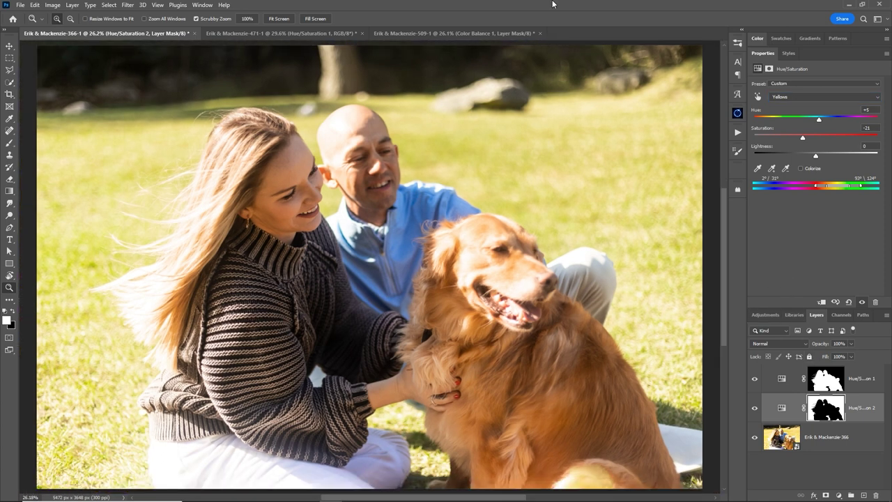